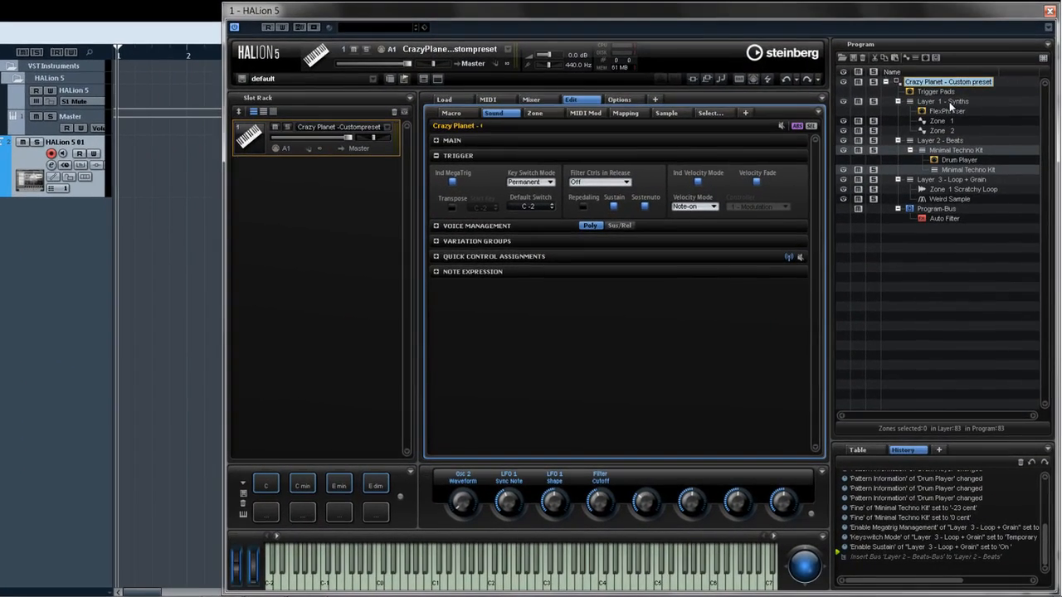
# - Select the layers, zones, MIDI modules and bus effect of the Crazy Planet program one by one to view their editors
pyautogui.click(946, 102)
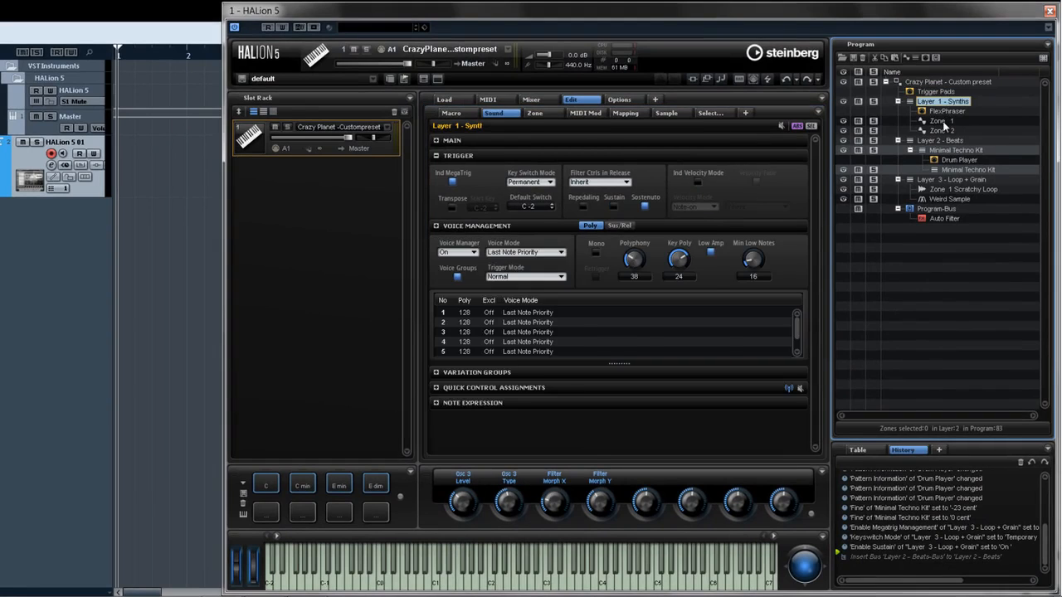
pyautogui.click(942, 122)
pyautogui.click(947, 160)
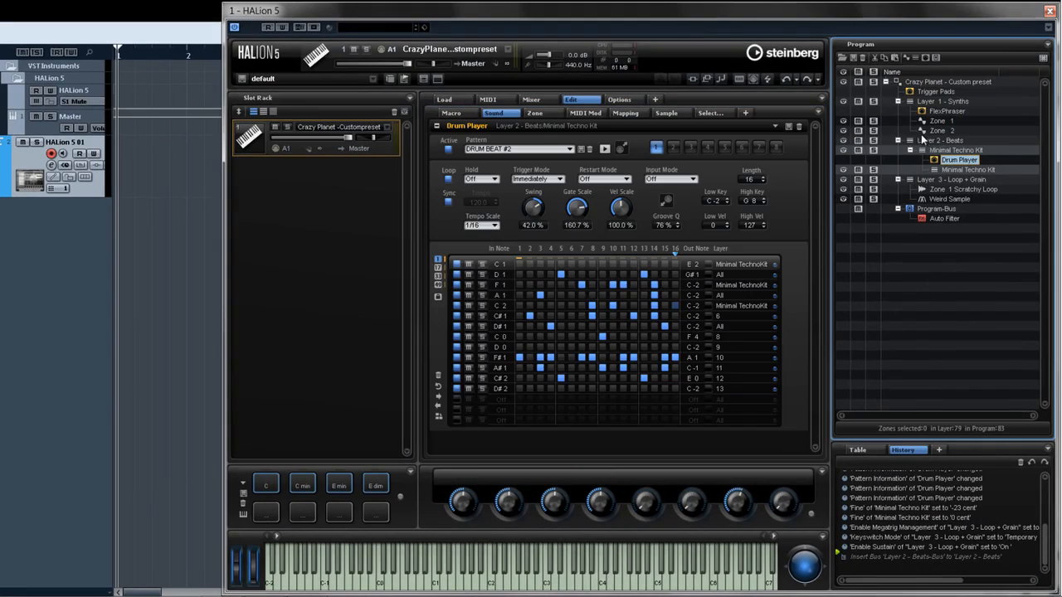
pyautogui.click(924, 84)
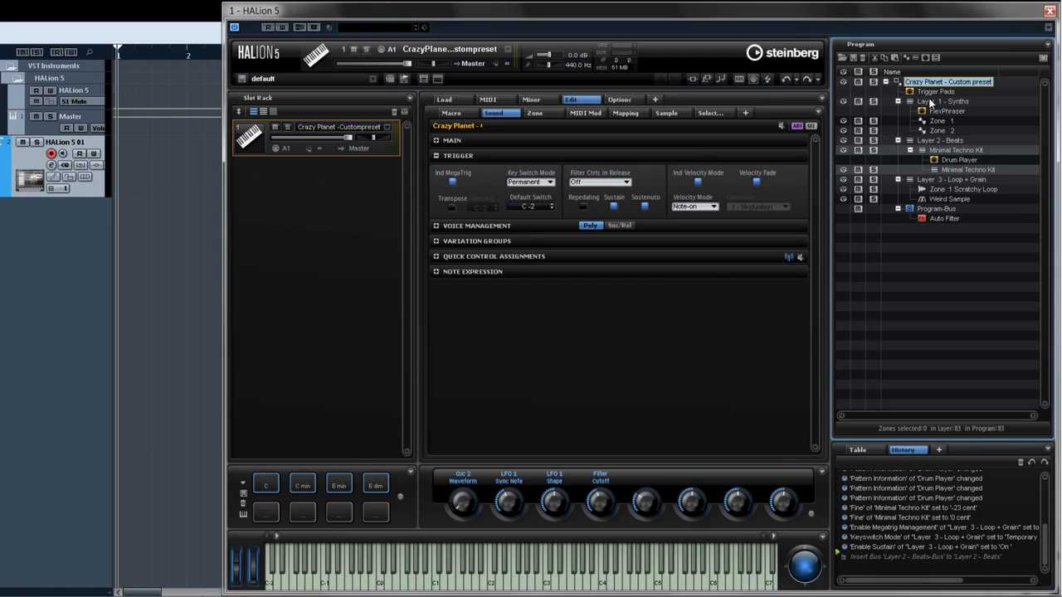
pyautogui.click(929, 101)
pyautogui.click(953, 189)
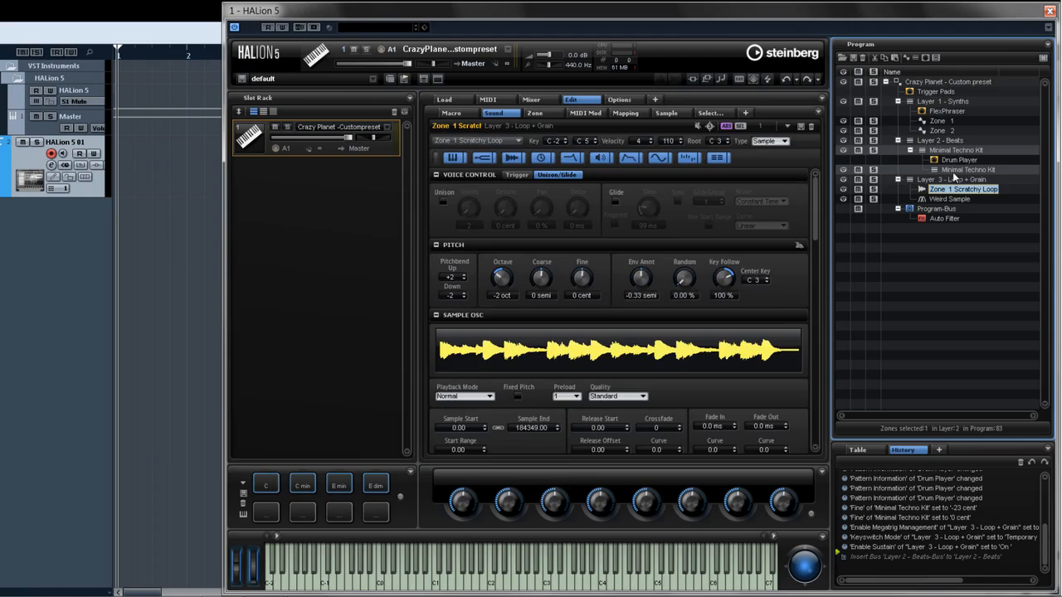
pyautogui.click(942, 131)
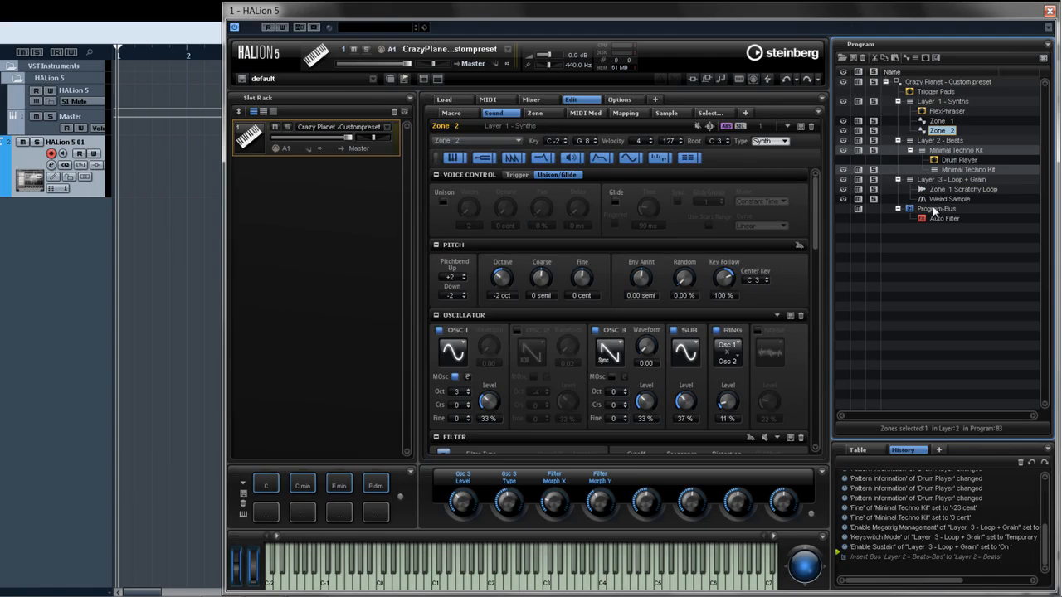
pyautogui.click(937, 209)
pyautogui.click(938, 161)
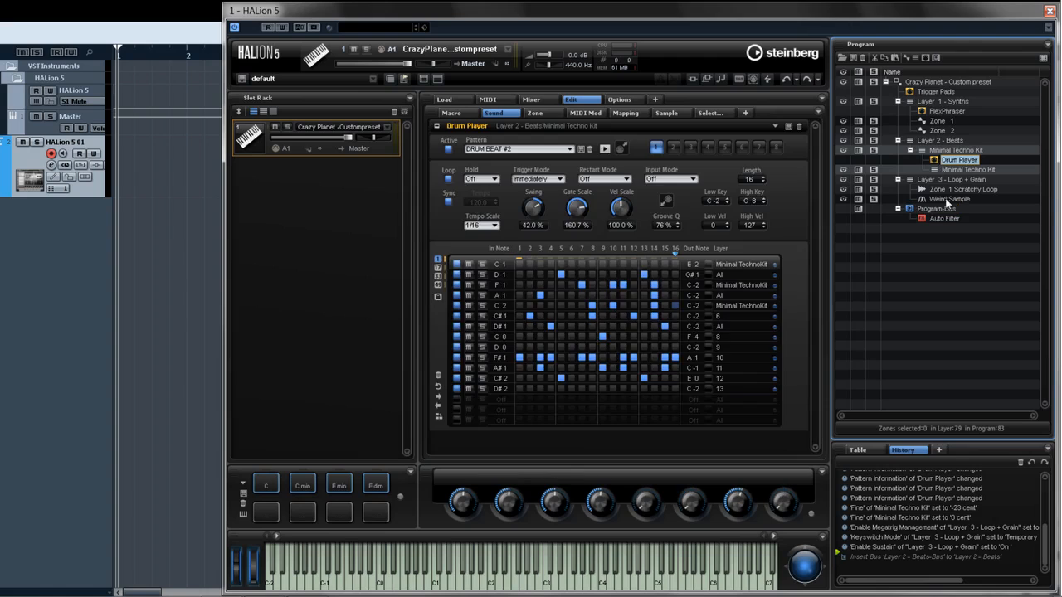
pyautogui.click(940, 219)
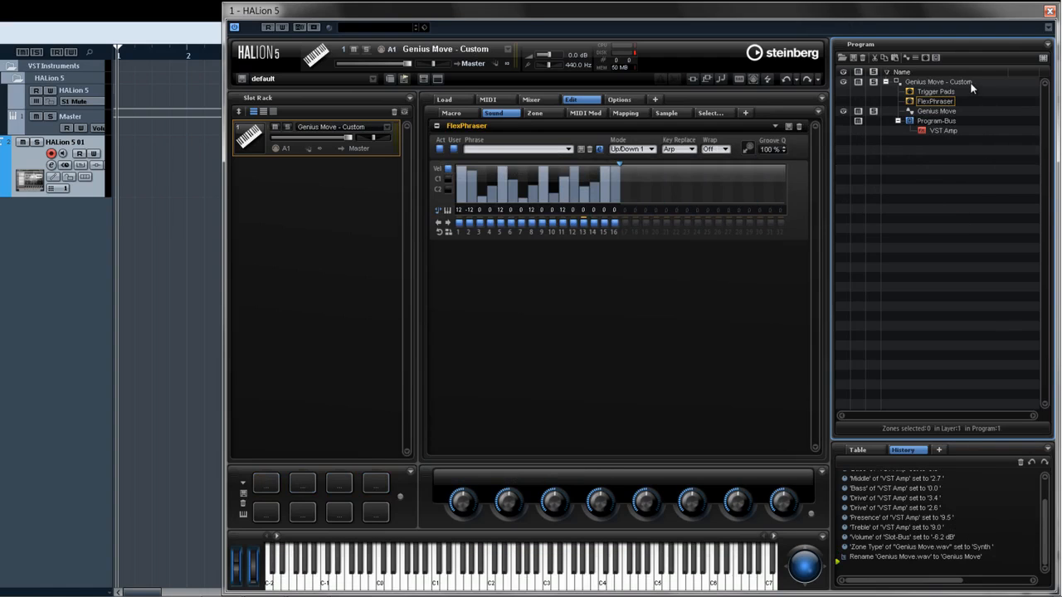
# - Browse the elements of the Genius Move program tree and return to the Crazy Planet program
pyautogui.click(969, 83)
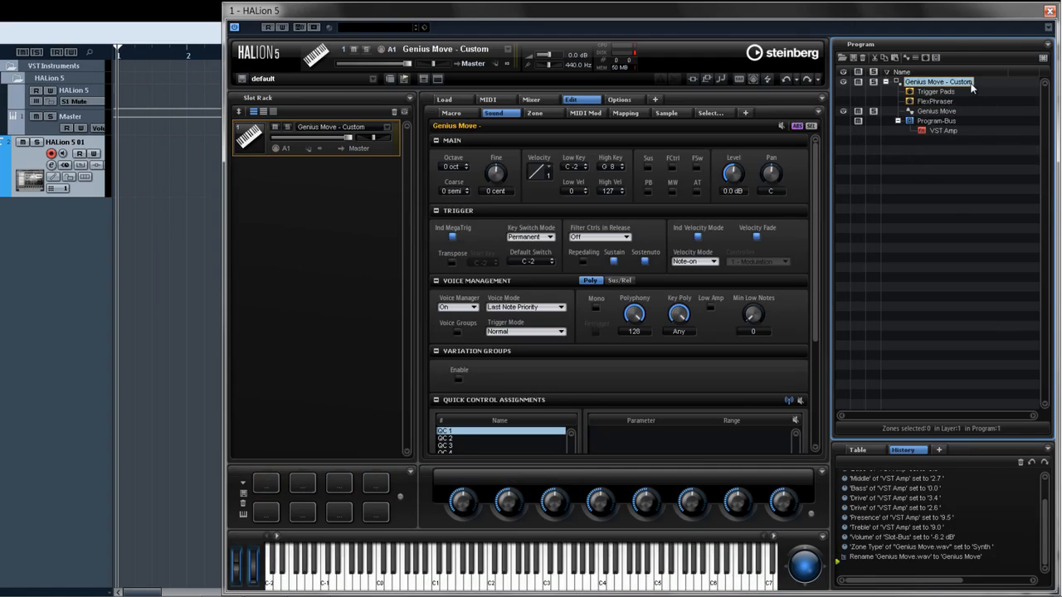
pyautogui.click(956, 113)
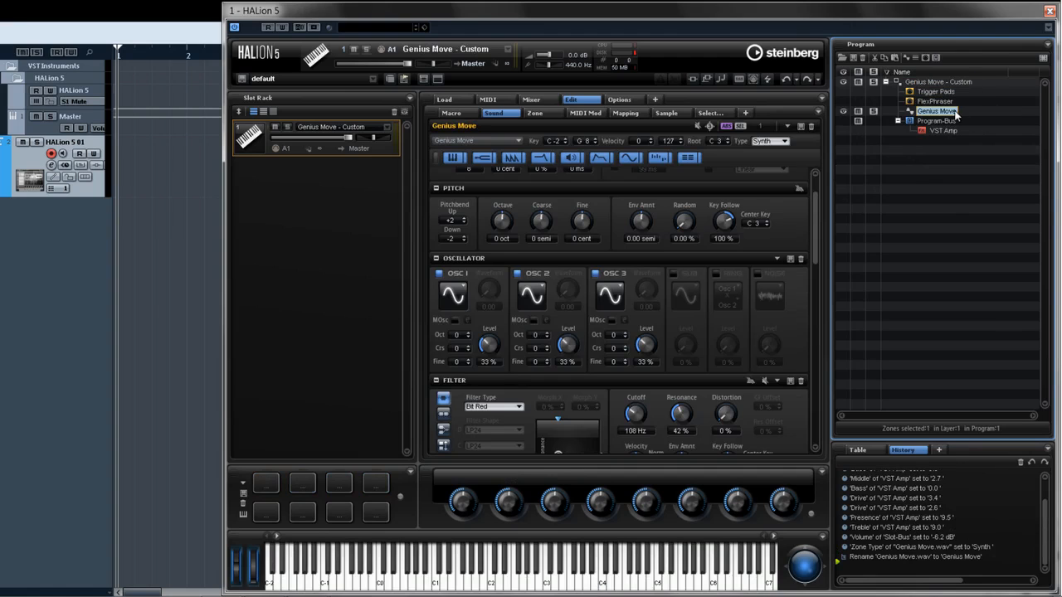
pyautogui.click(952, 132)
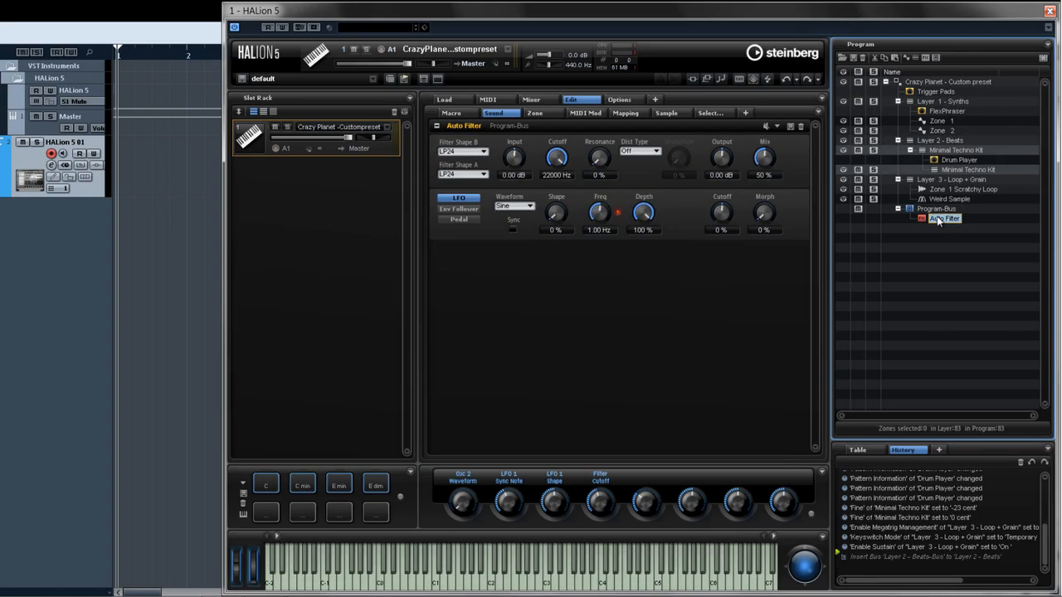
# - Select both synth zones together and set their filter type to Hard Clip and filter shape to BR12
pyautogui.click(948, 122)
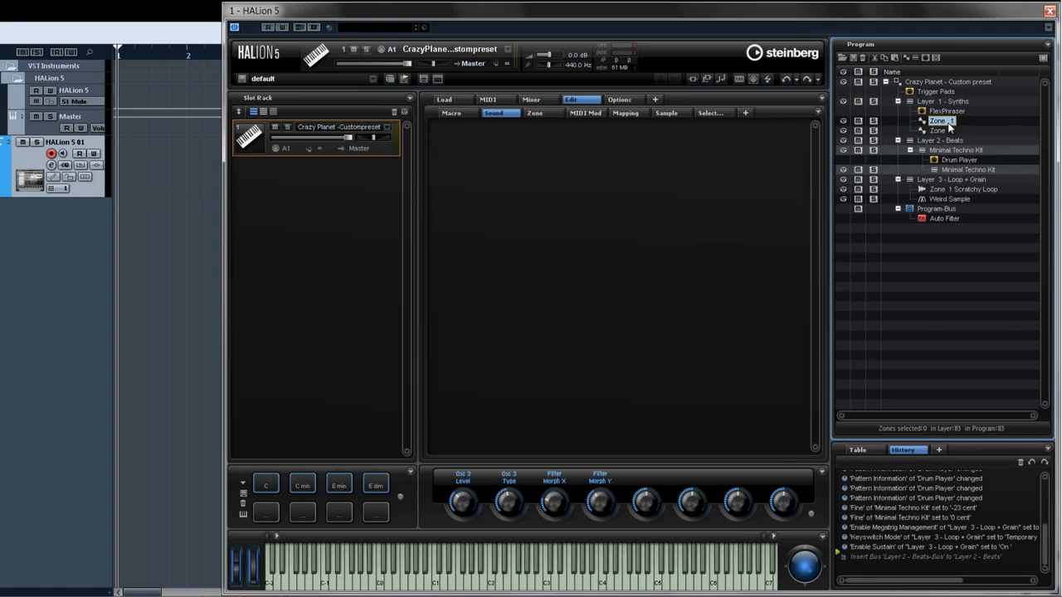
pyautogui.keyDown('shift'); pyautogui.click(949, 132); pyautogui.keyUp('shift')
pyautogui.scroll(-5, 498, 291)
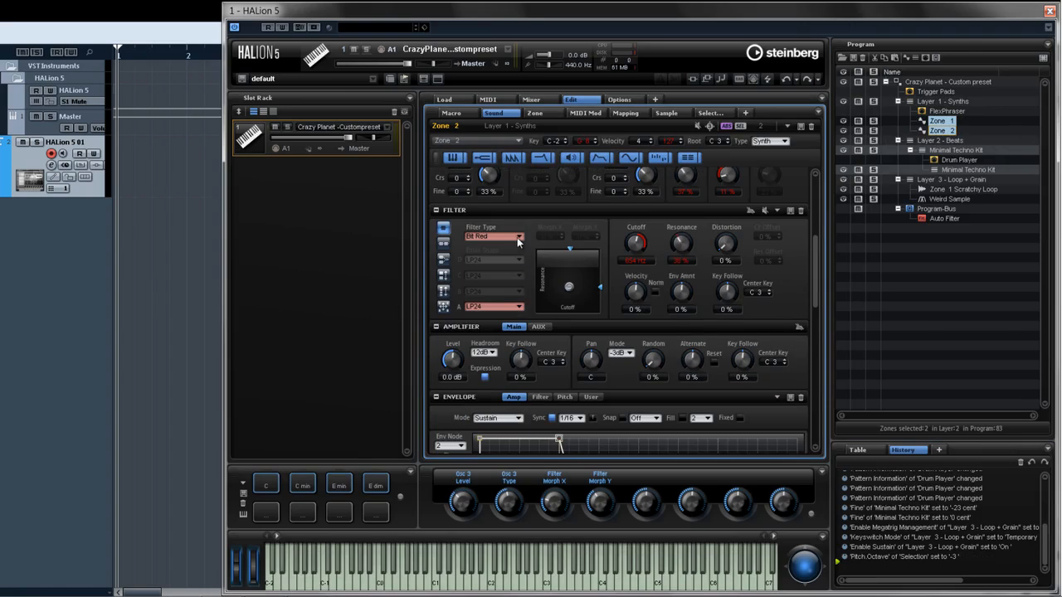
pyautogui.click(517, 237)
pyautogui.click(524, 294)
pyautogui.click(520, 307)
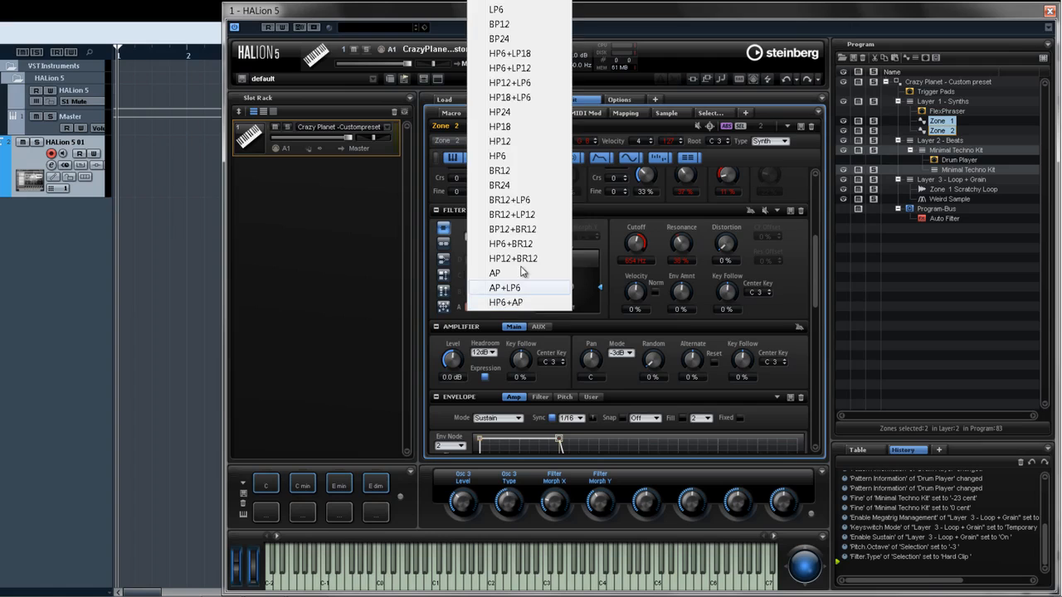
pyautogui.click(522, 184)
pyautogui.moveTo(569, 288); pyautogui.dragTo(567, 286)
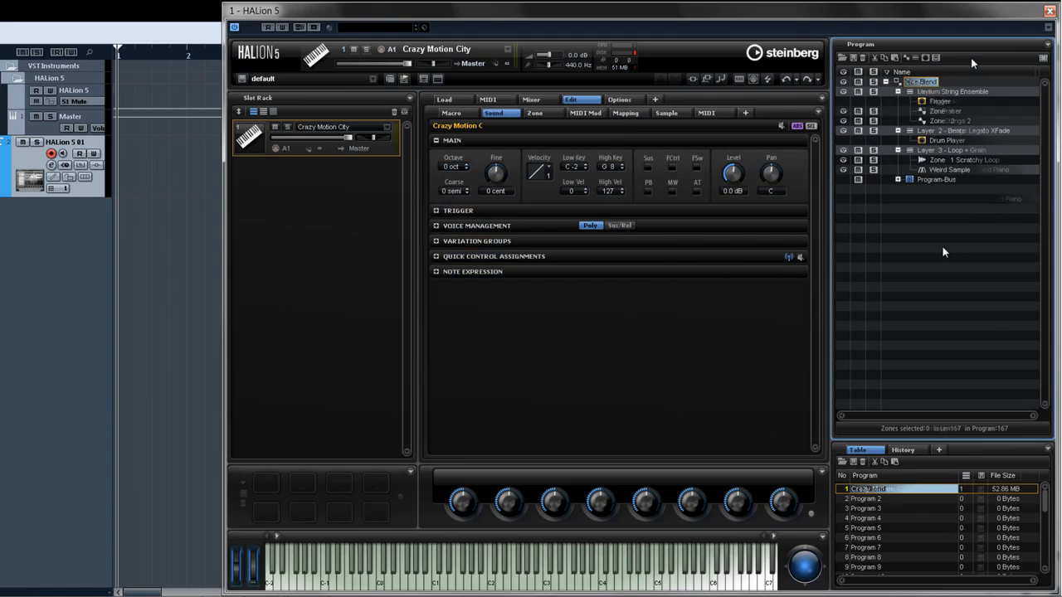
# - Convert Zone 1 of Layer 1 - Synths in Crazy Motion City into an Organ zone
pyautogui.click(940, 121)
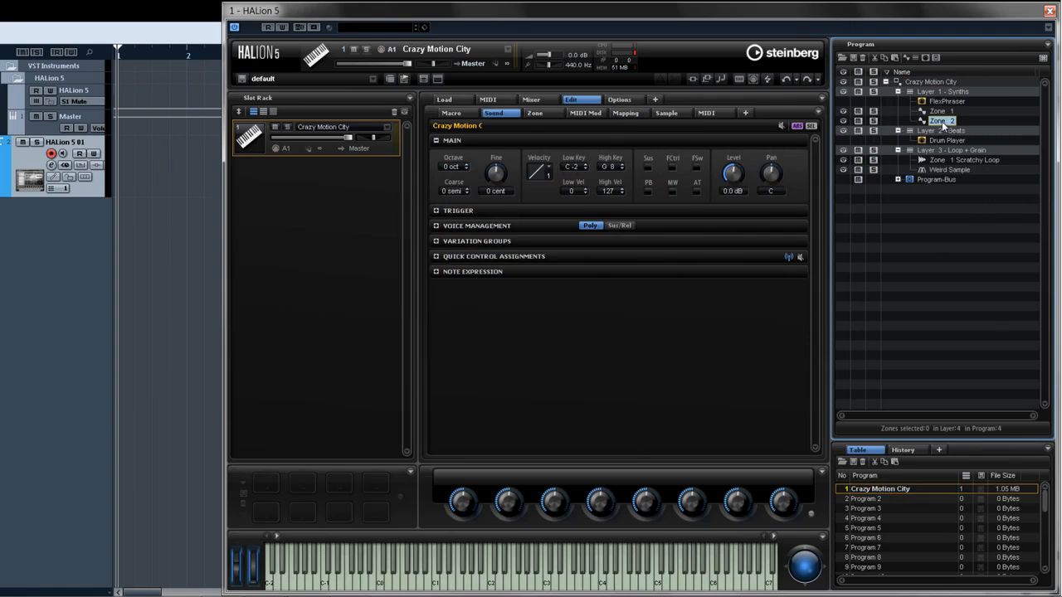
pyautogui.click(940, 111)
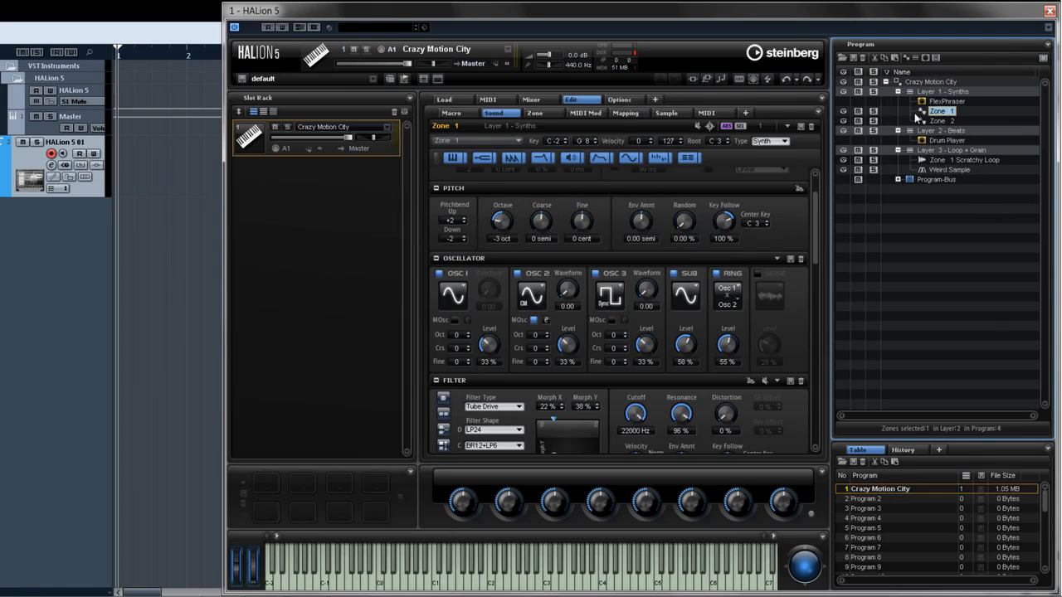
pyautogui.click(785, 142)
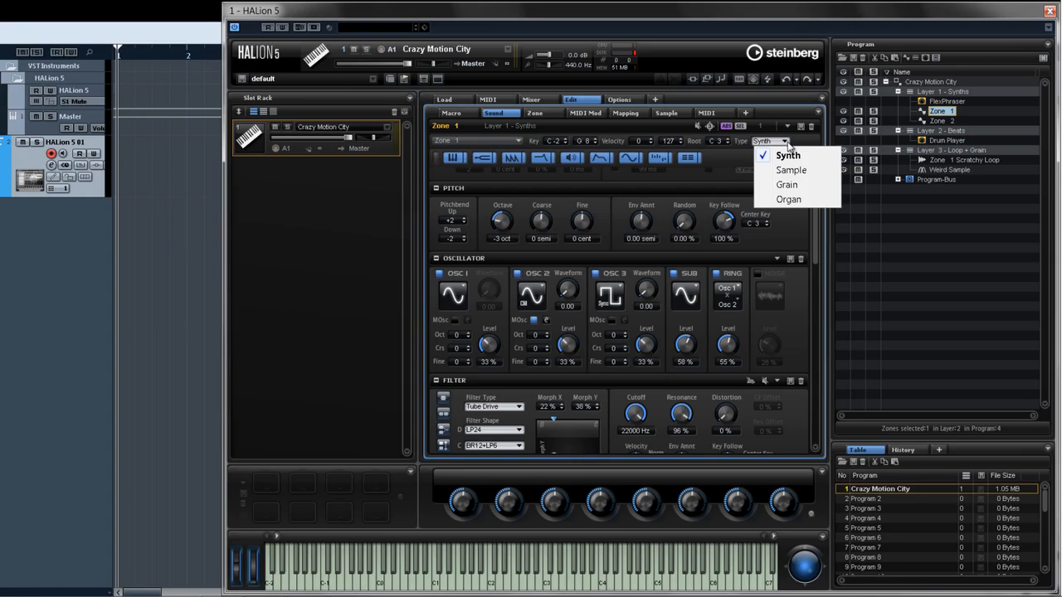
pyautogui.click(798, 199)
pyautogui.moveTo(696, 239)
pyautogui.mouseDown()
pyautogui.moveTo(637, 267)
pyautogui.moveTo(610, 252)
pyautogui.mouseUp()
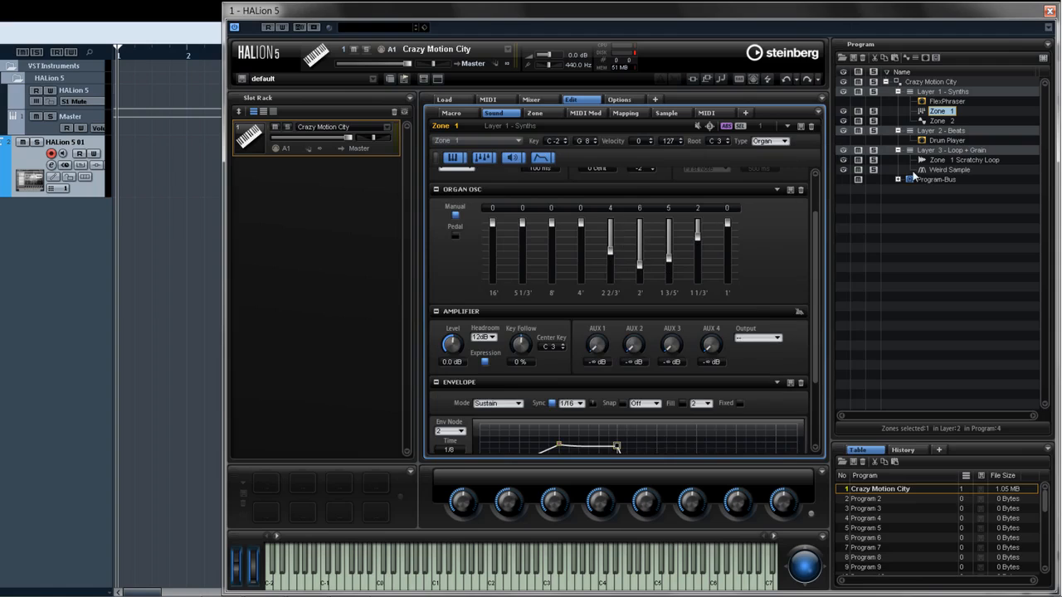
# - Select the Weird Sample zone, FlexPhraser, Drum Player and program root in turn to view their editors
pyautogui.click(934, 171)
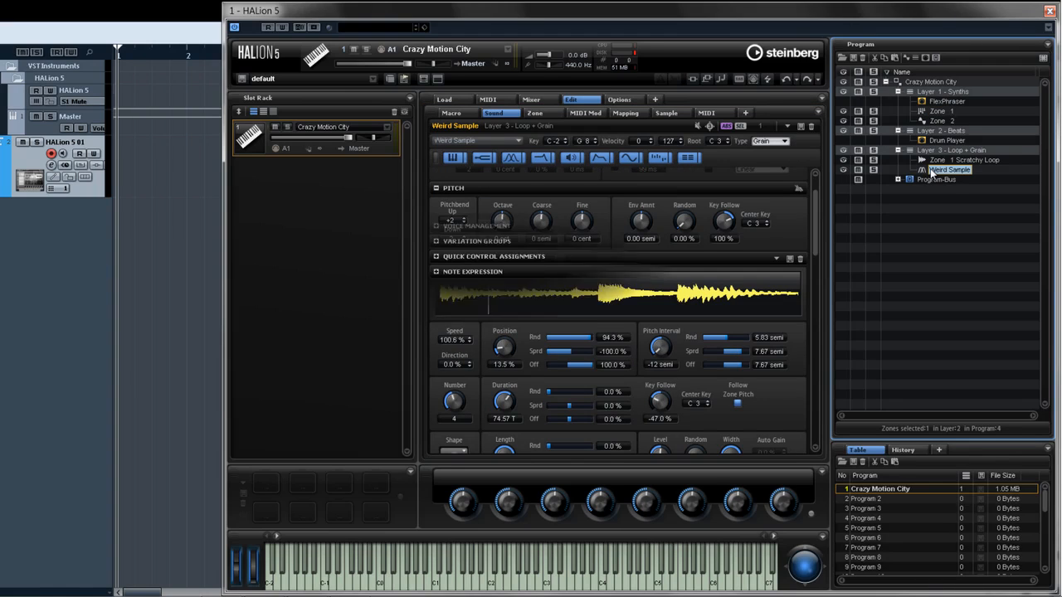
pyautogui.click(931, 82)
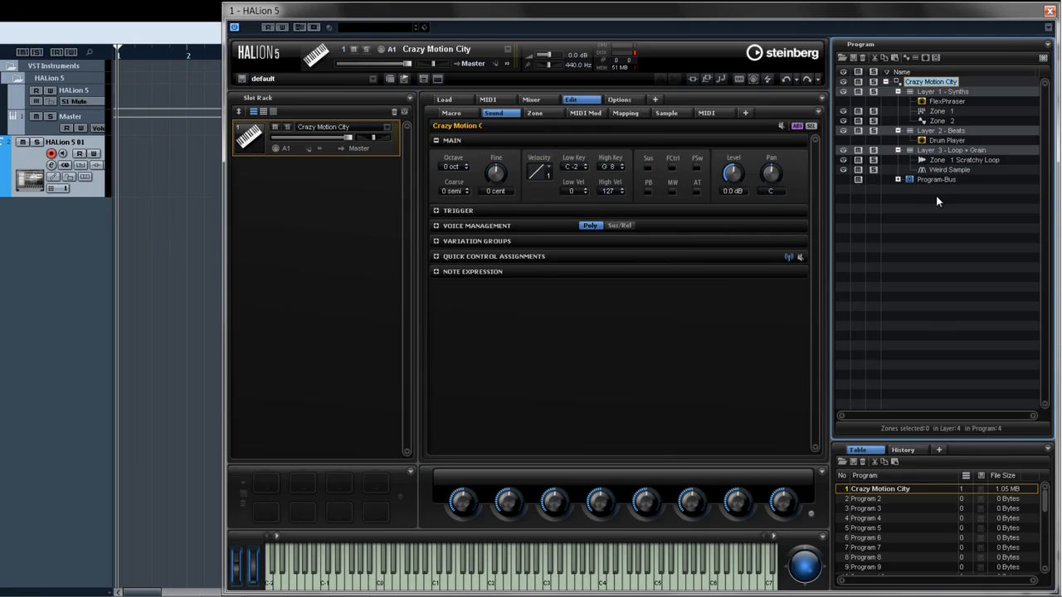
pyautogui.click(952, 101)
pyautogui.click(958, 143)
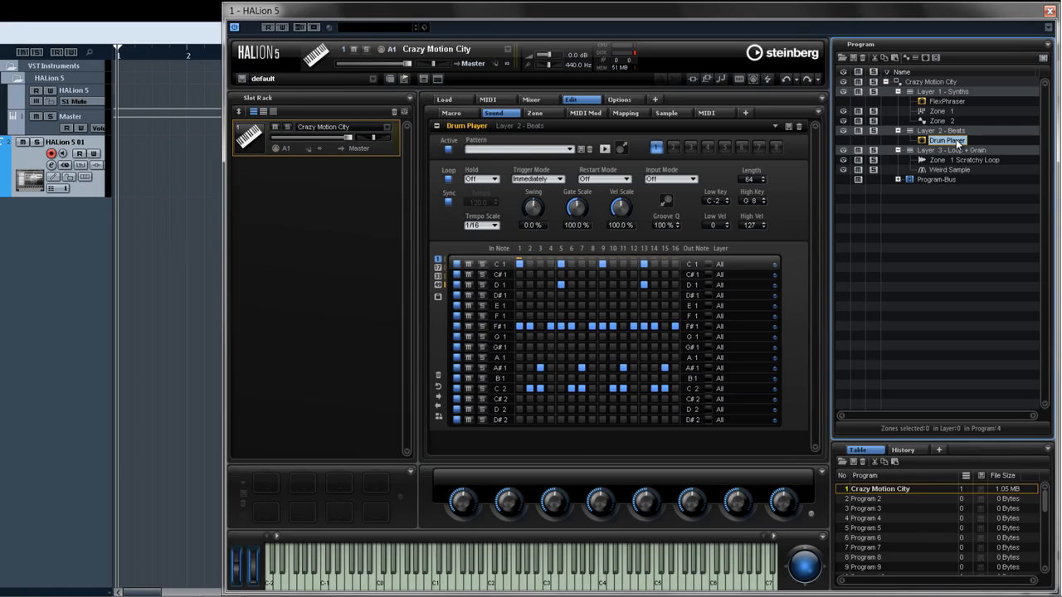
pyautogui.click(943, 81)
# - Insert a Multi Delay effect on the Program-Bus and move it above the Tape Saturator
pyautogui.click(925, 58)
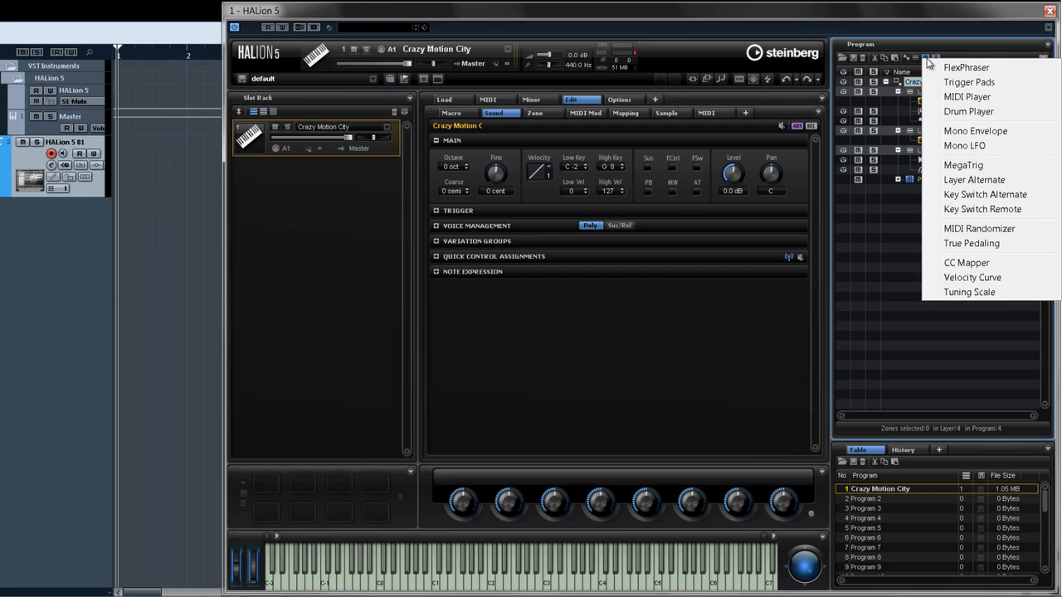
pyautogui.click(923, 50)
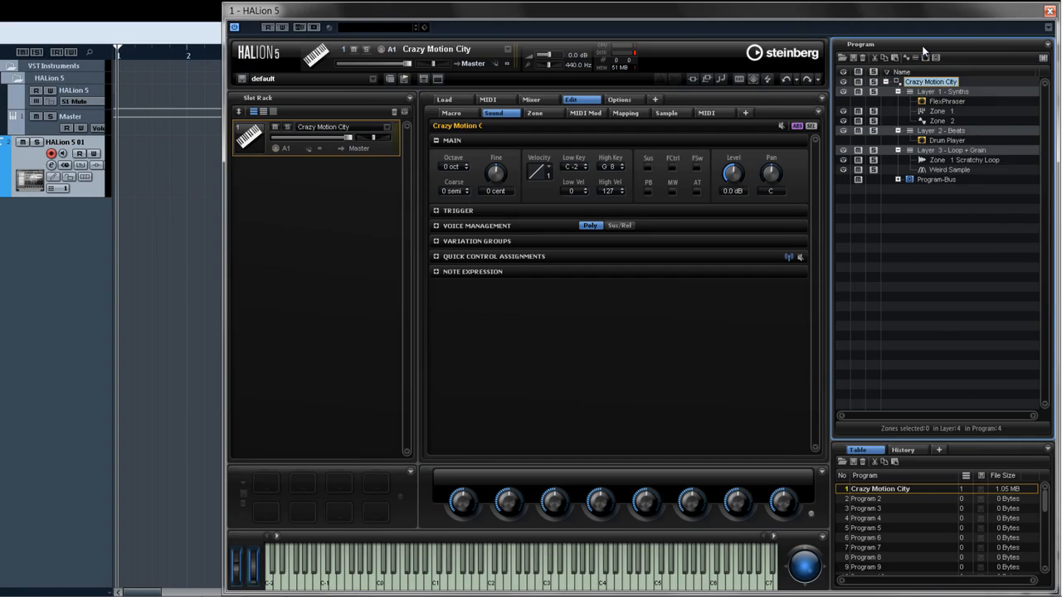
pyautogui.click(925, 181)
pyautogui.click(926, 58)
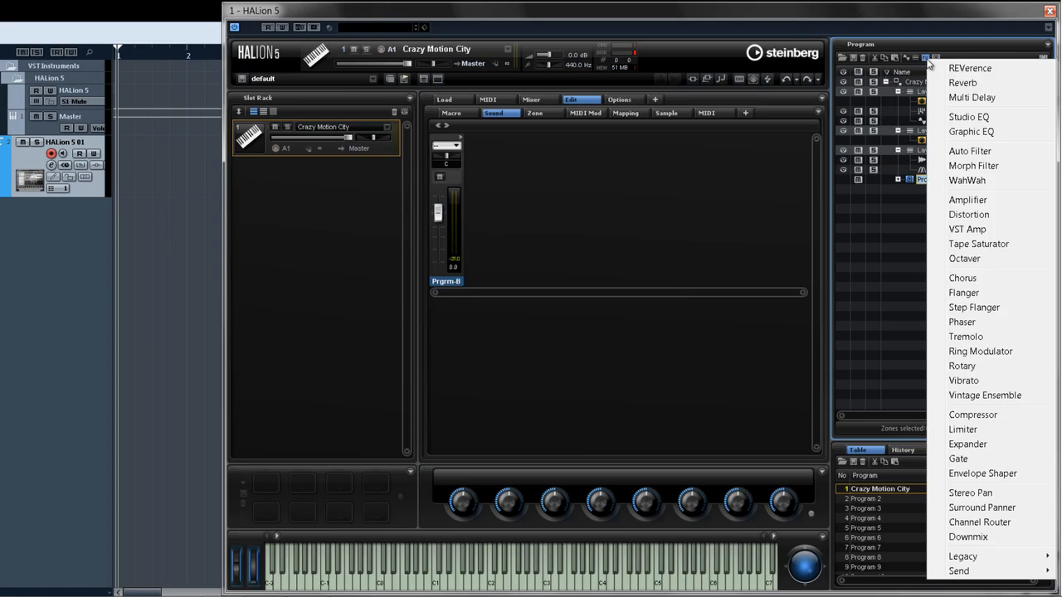
pyautogui.click(946, 97)
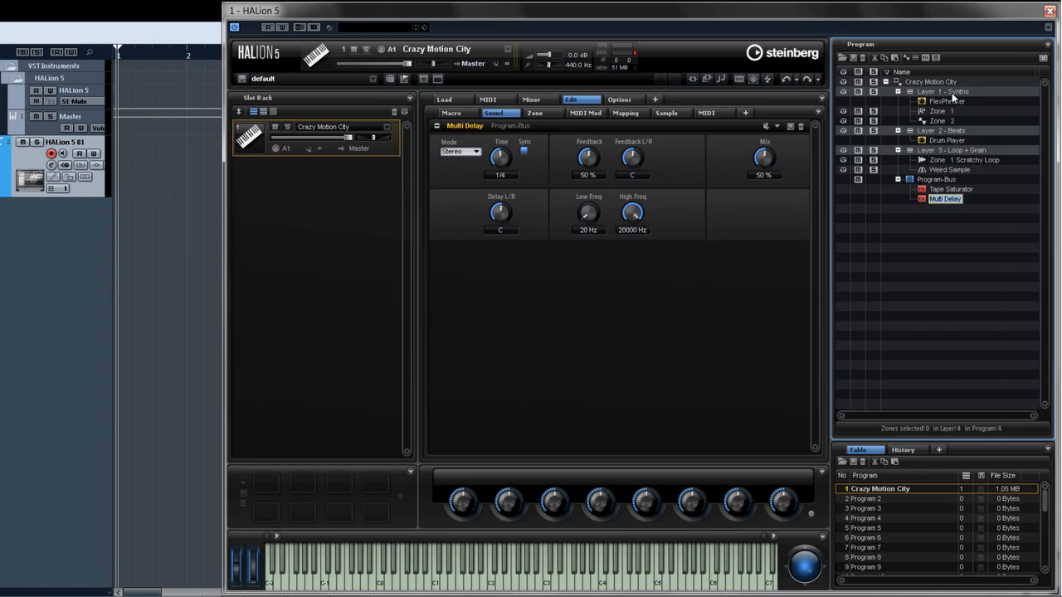
pyautogui.moveTo(923, 200)
pyautogui.mouseDown()
pyautogui.moveTo(927, 183)
pyautogui.moveTo(931, 201)
pyautogui.mouseUp()
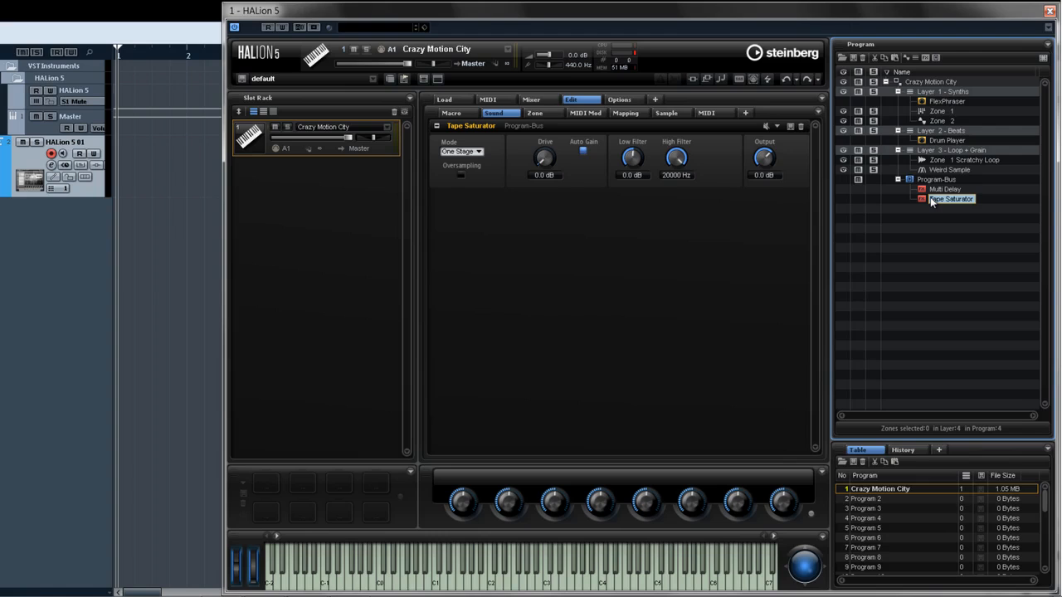
# - Step upward through the program tree elements one by one, reviewing each editor
pyautogui.press('Up')
pyautogui.press('Up')
pyautogui.press('Up')
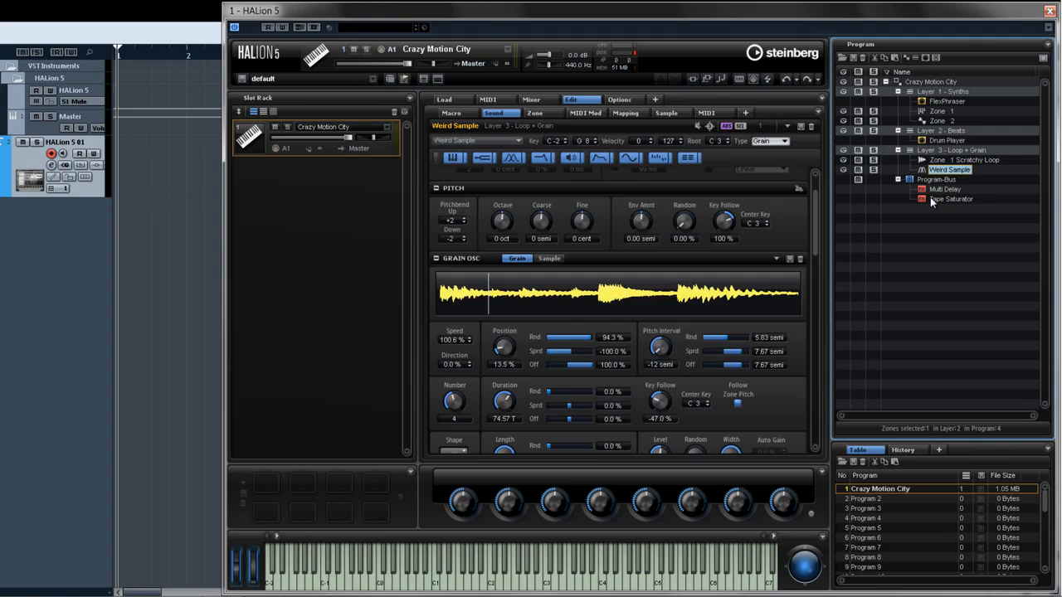
pyautogui.press('Up')
pyautogui.press('Up')
pyautogui.press('Up')
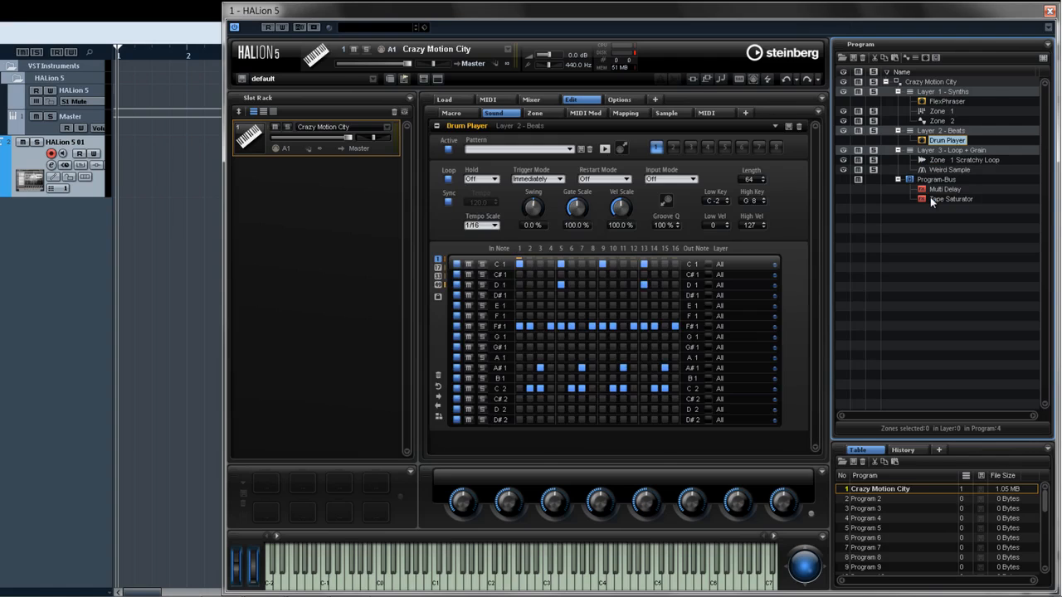
pyautogui.press('Up')
pyautogui.press('Up')
pyautogui.press('Up')
pyautogui.press('Up')
pyautogui.press('Up')
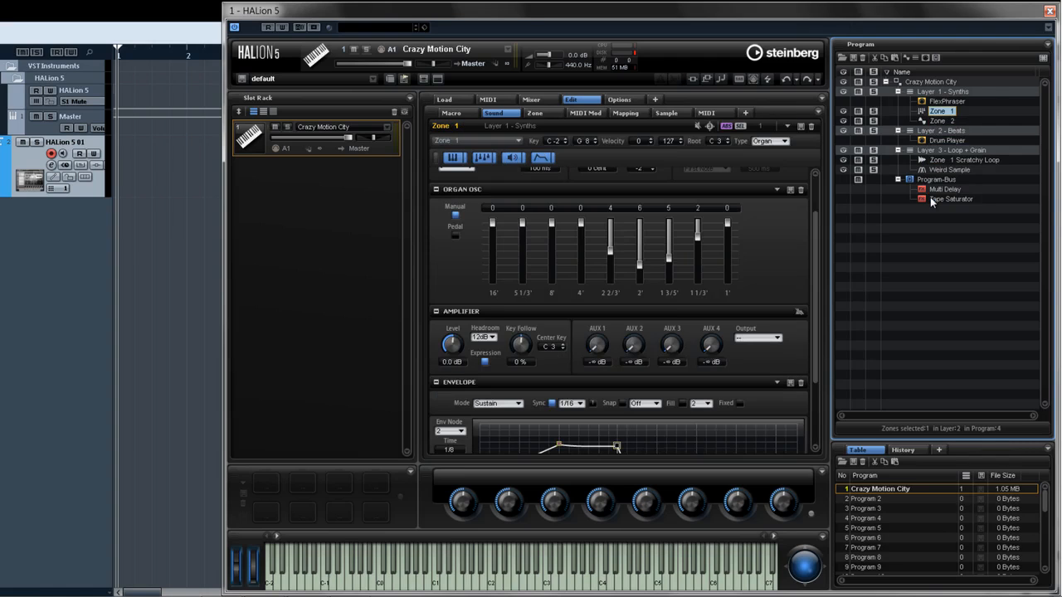
pyautogui.press('Up')
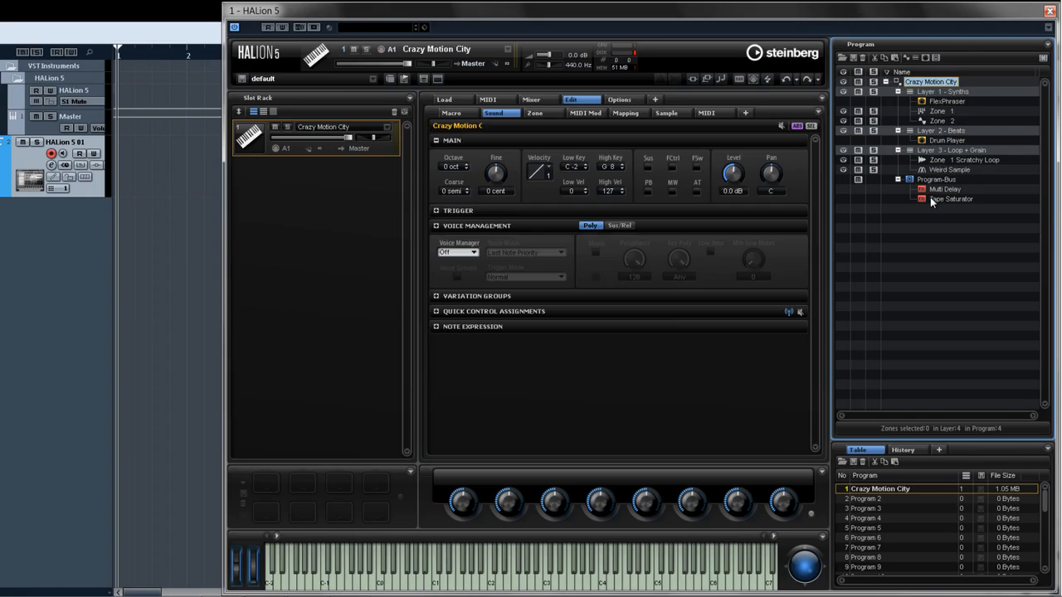
# - Clear the Crazy Motion City entry in the program table and load the empty Program 1 into the slot rack
pyautogui.click(877, 489)
pyautogui.click(863, 462)
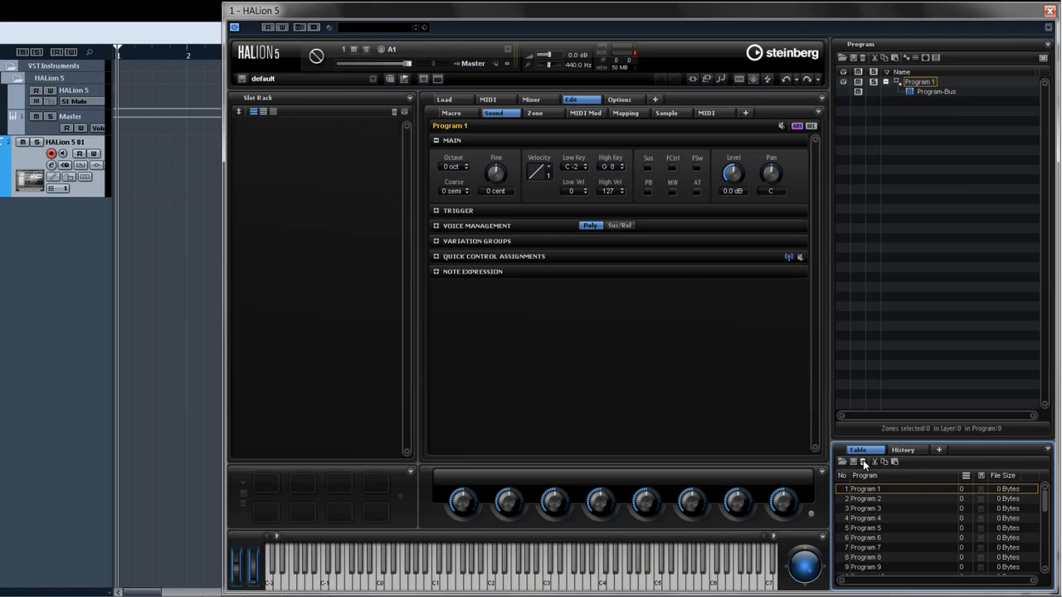
pyautogui.moveTo(869, 491); pyautogui.dragTo(344, 165)
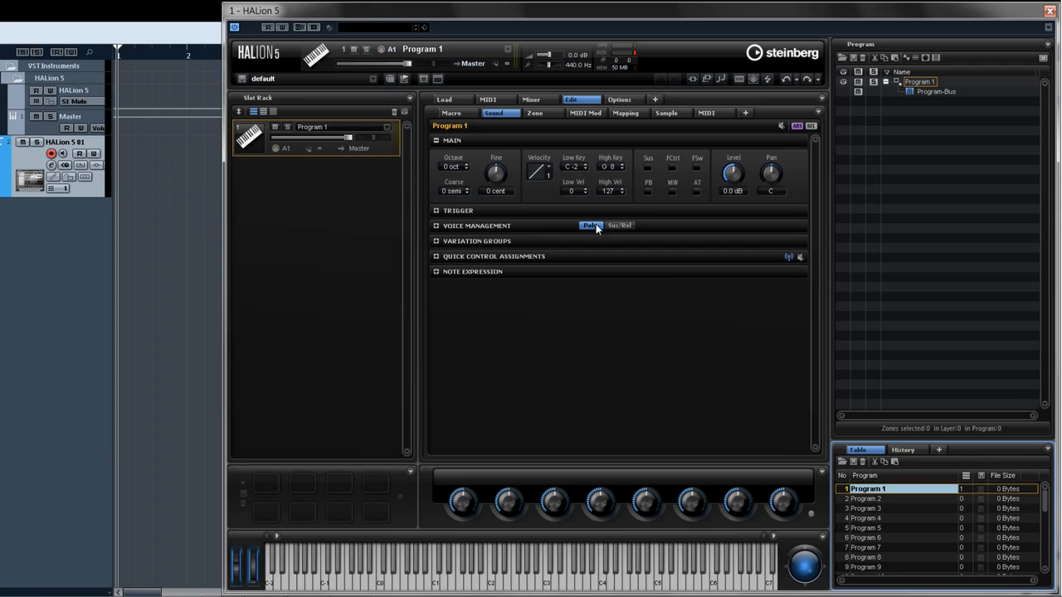
# - Add a new synth zone to Program 1 and select it
pyautogui.click(909, 84)
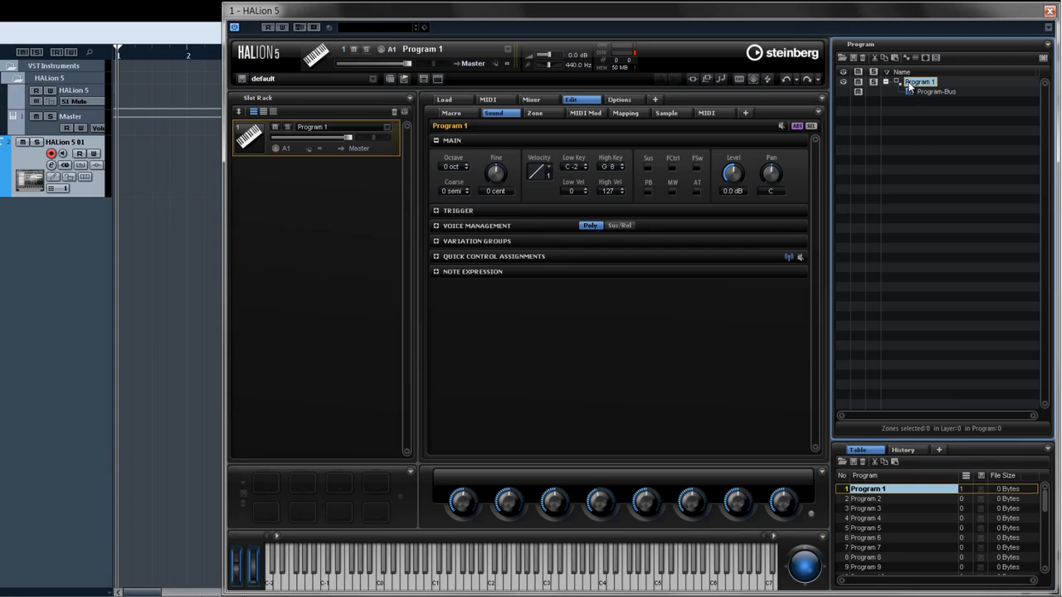
pyautogui.click(906, 58)
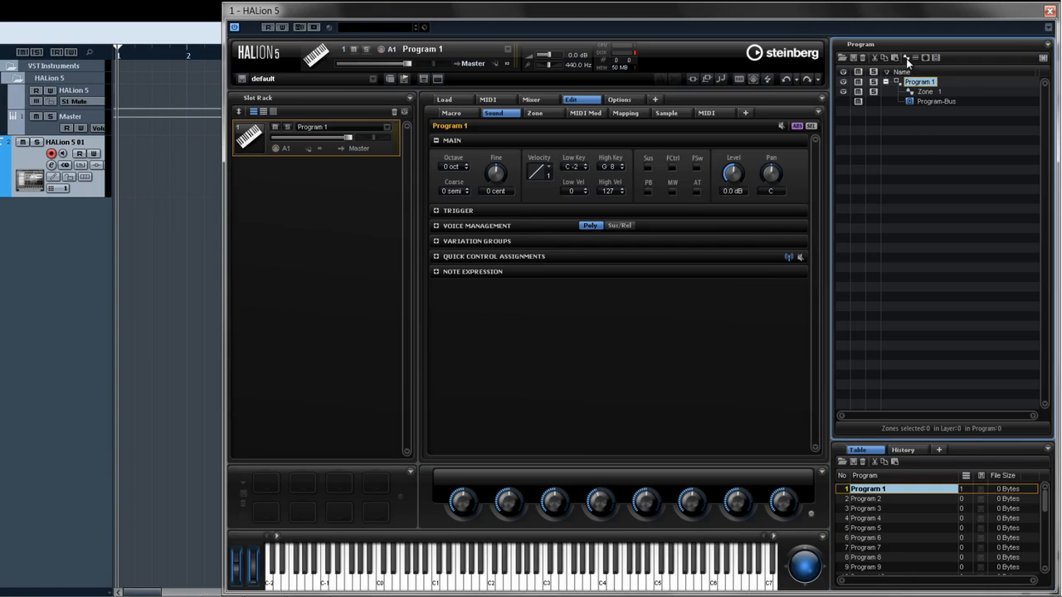
pyautogui.click(921, 92)
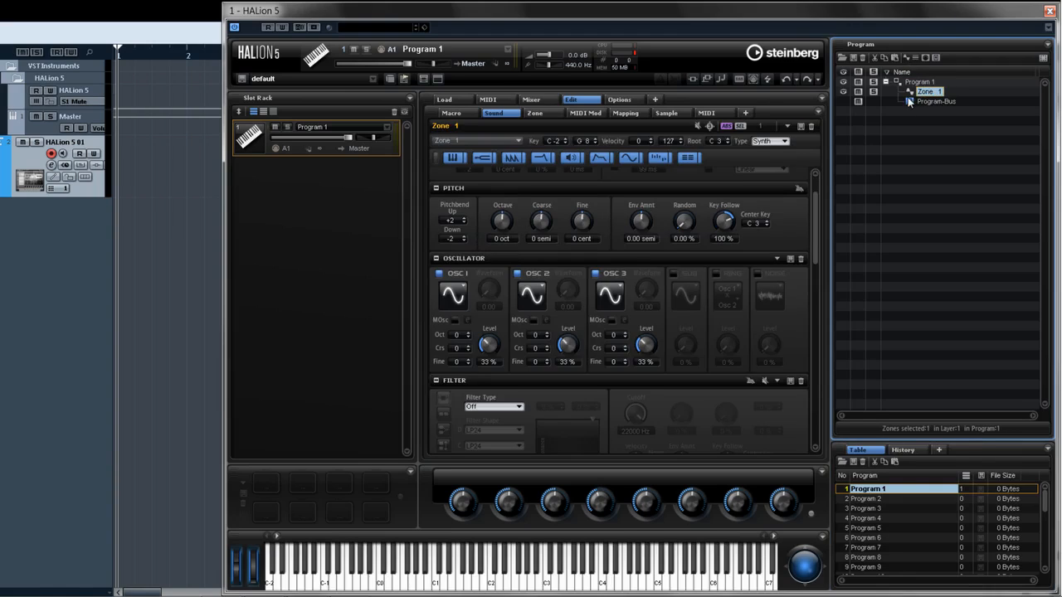
# - Browse the synth zone's Sound editor sections using the section shortcut buttons
pyautogui.click(786, 141)
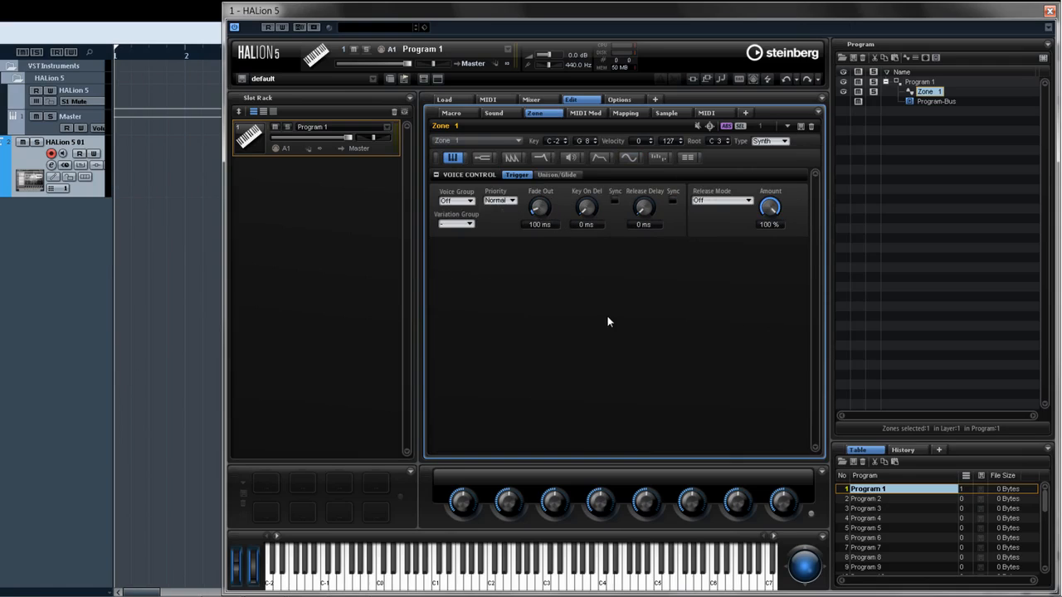
pyautogui.click(436, 158)
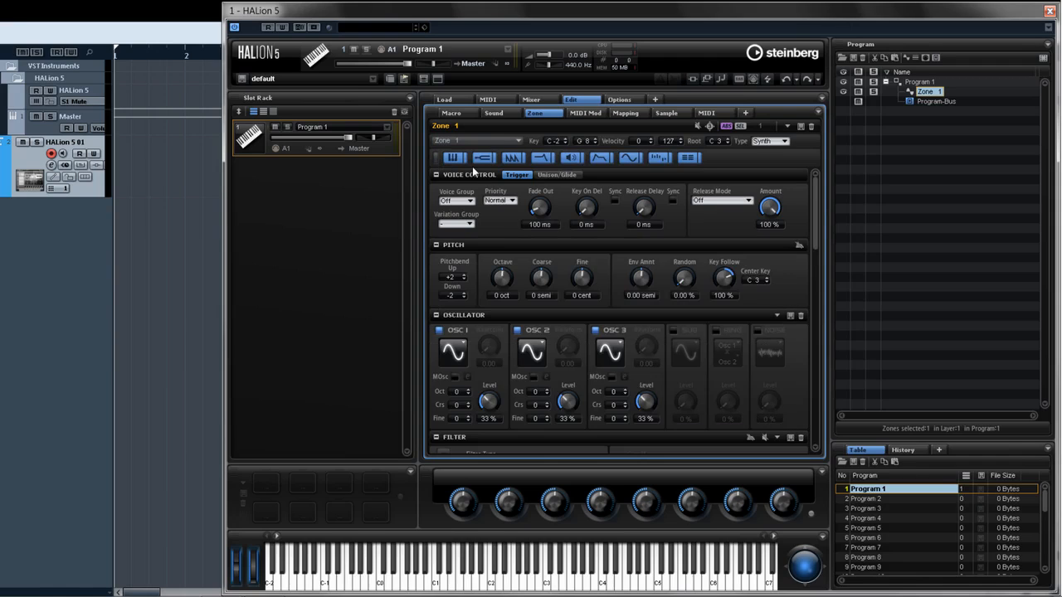
pyautogui.click(602, 159)
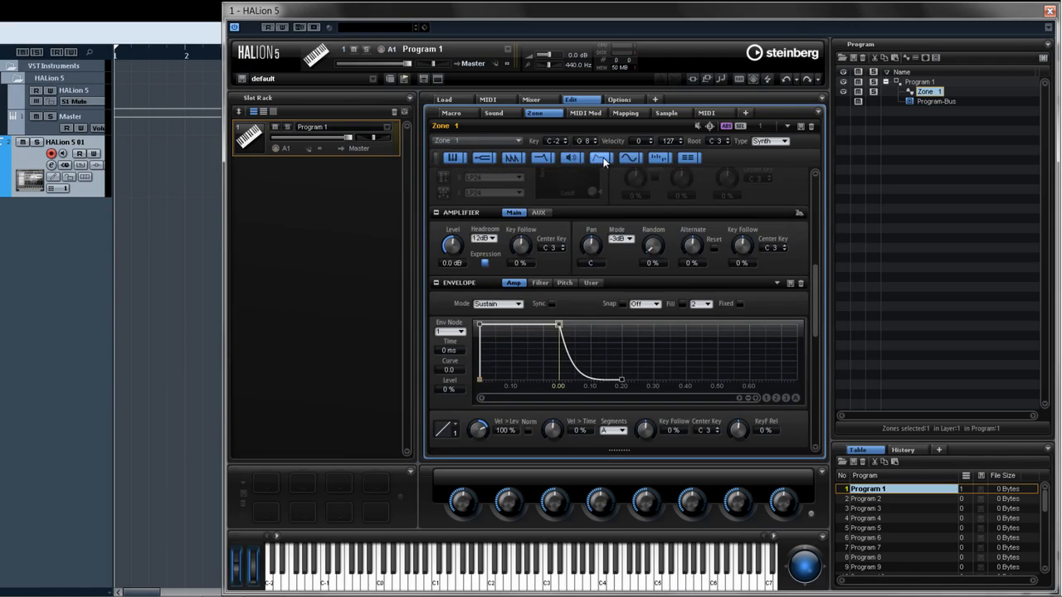
pyautogui.click(541, 157)
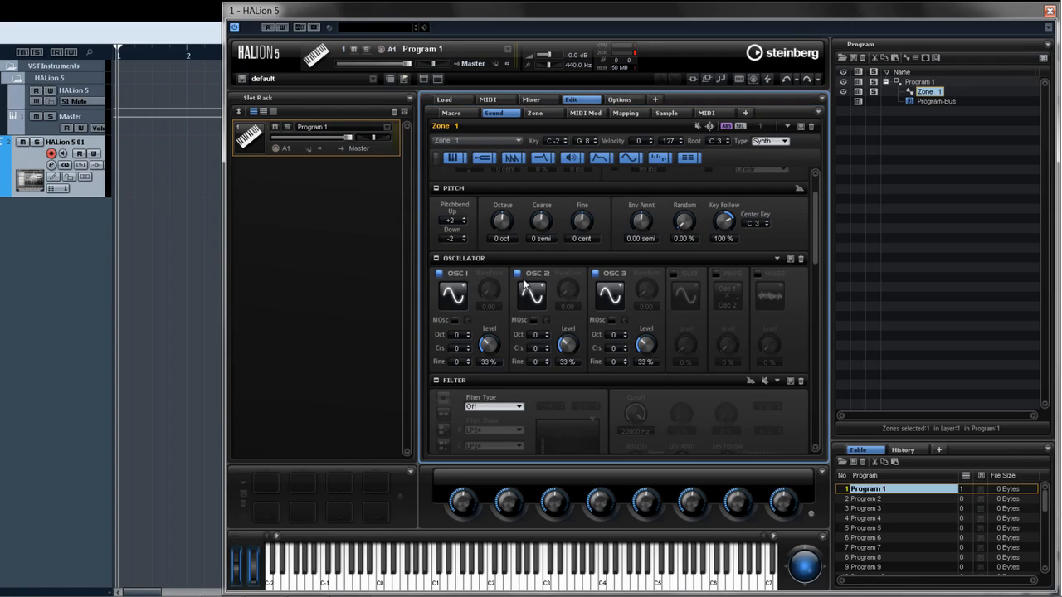
pyautogui.keyDown('ctrl'); pyautogui.click(476, 258); pyautogui.keyUp('ctrl')
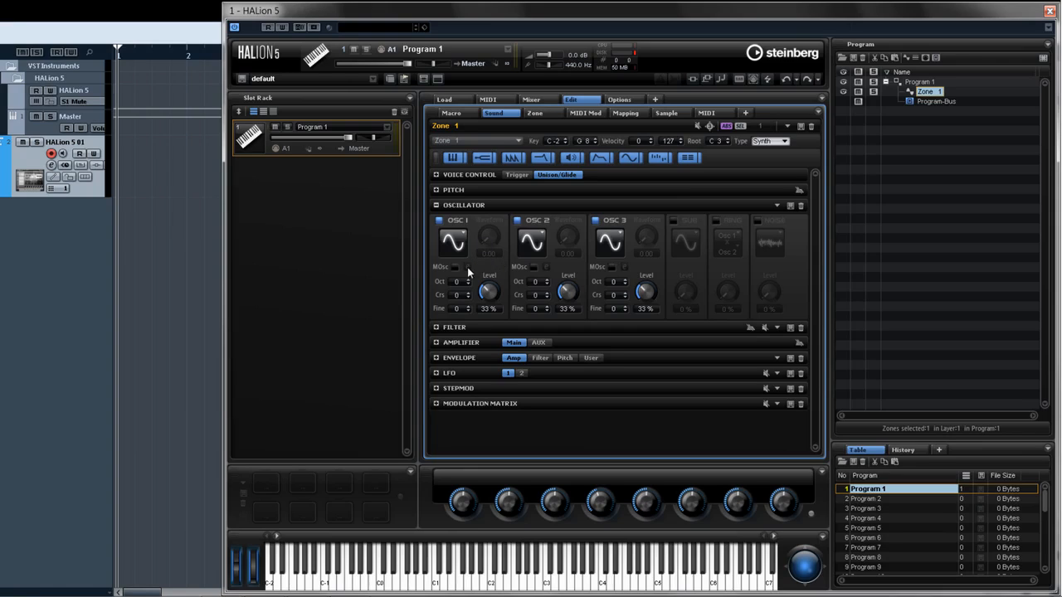
# - Turn the new zone into a sample zone playing the Slow Drive sample
pyautogui.click(454, 267)
pyautogui.scroll(6, 456, 283)
pyautogui.click(533, 267)
pyautogui.click(540, 245)
pyautogui.click(545, 313)
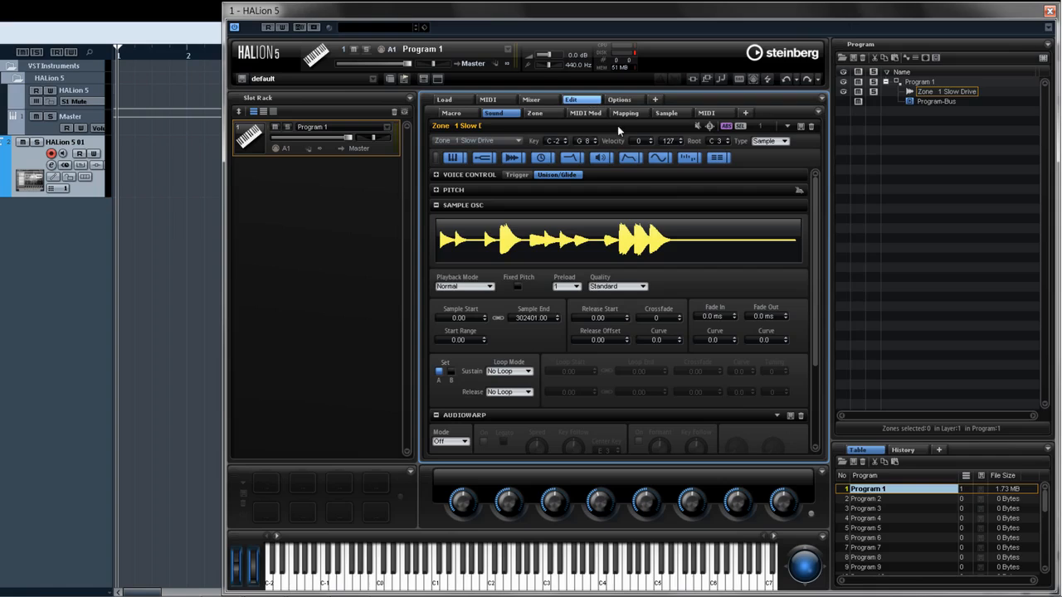
# - Set the AudioWarp mode to Solo and turn the speed to about 43.5 %
pyautogui.scroll(-3, 614, 201)
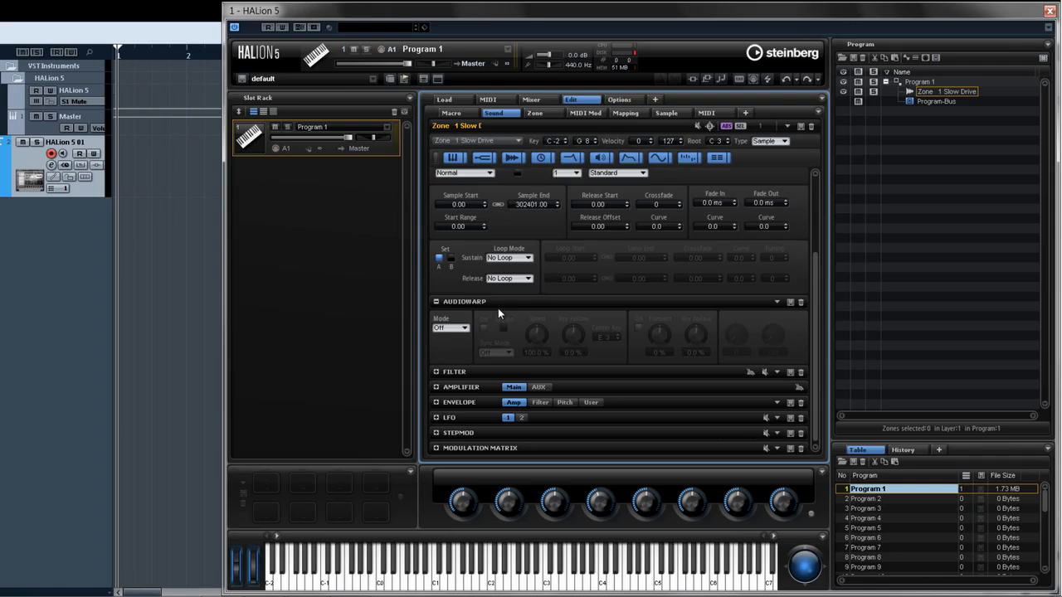
pyautogui.click(452, 327)
pyautogui.click(468, 352)
pyautogui.click(503, 329)
pyautogui.moveTo(537, 335); pyautogui.dragTo(578, 330)
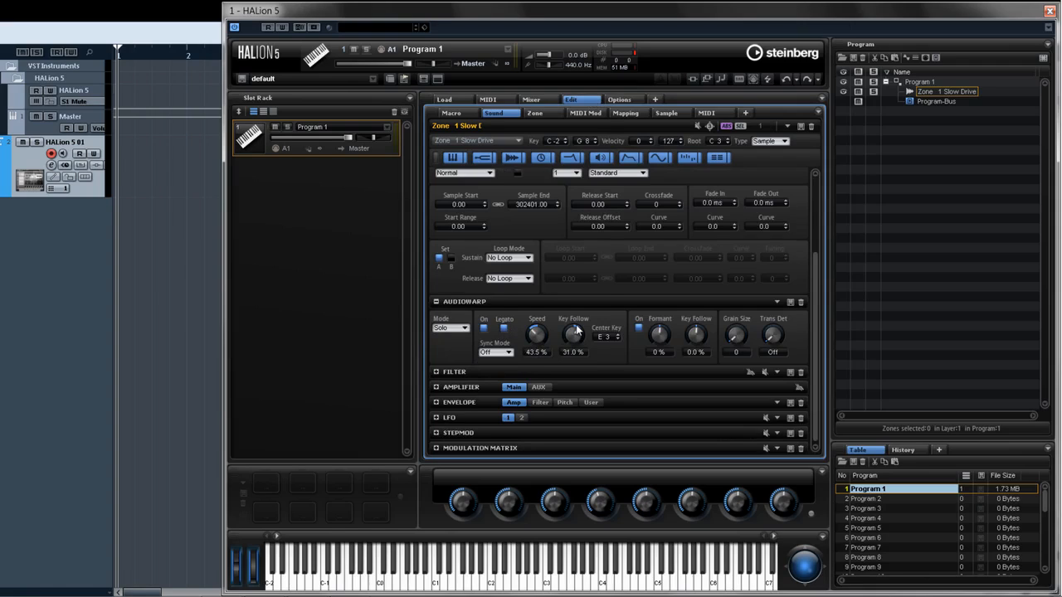
# - Switch the zone type from Sample to Grain
pyautogui.click(783, 142)
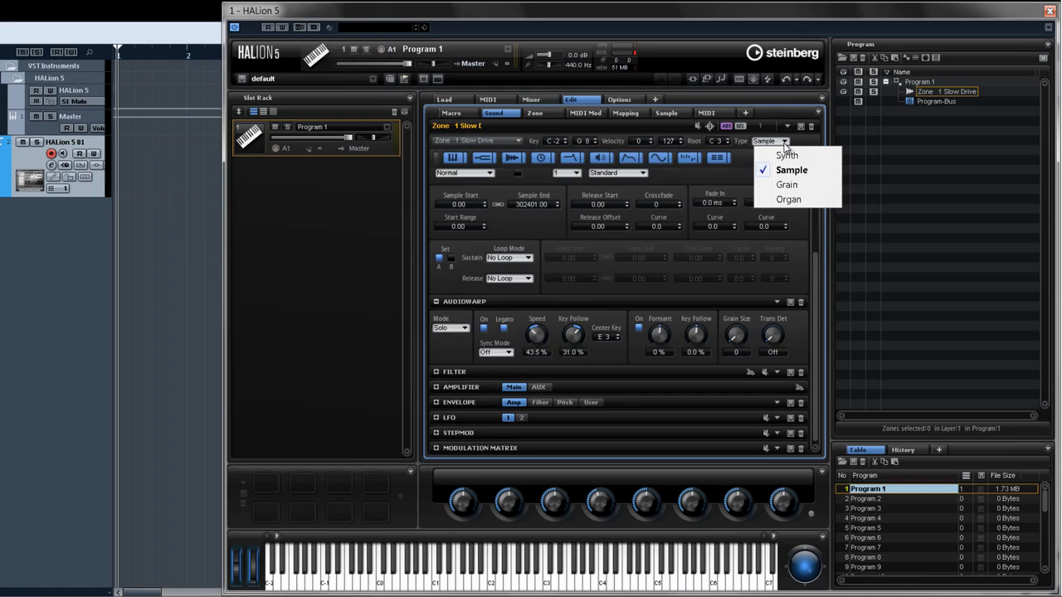
pyautogui.click(784, 184)
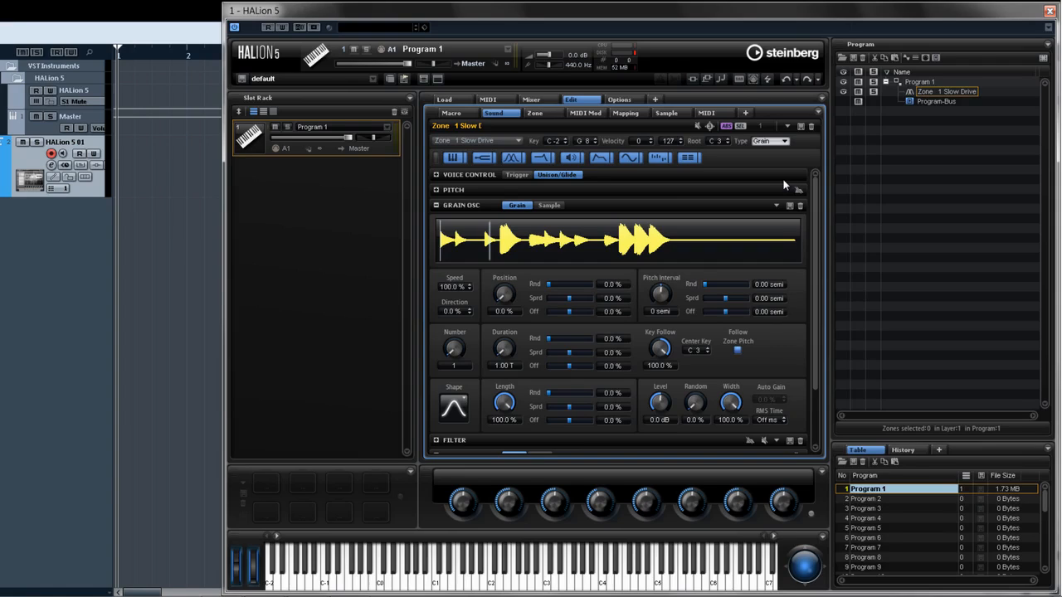
# - Open the Filter section, try the HALion 3 filter type with LP24, and settle on Rate Red KF
pyautogui.scroll(-3, 783, 185)
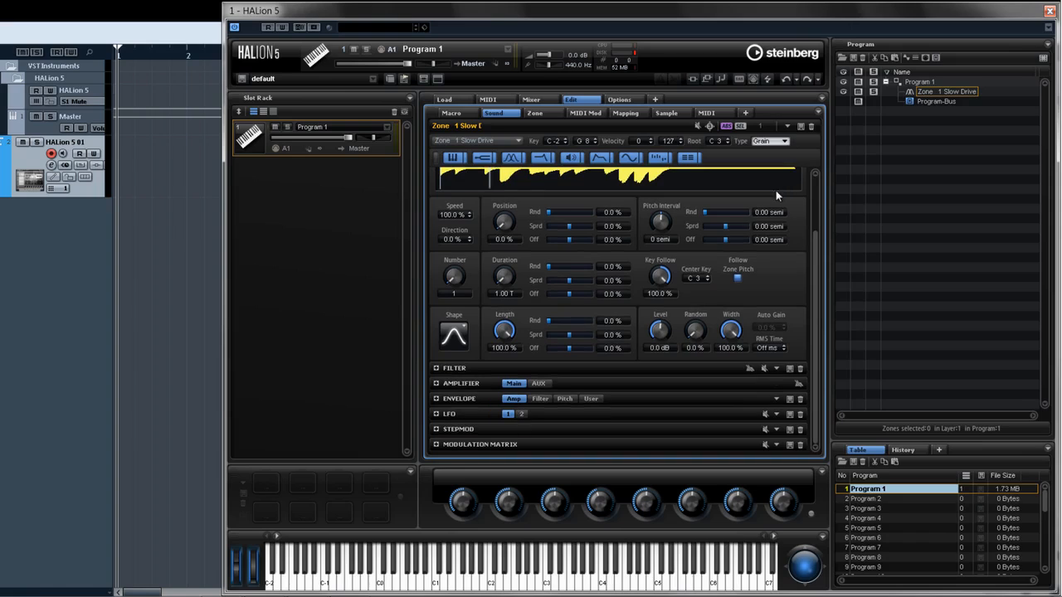
pyautogui.click(520, 370)
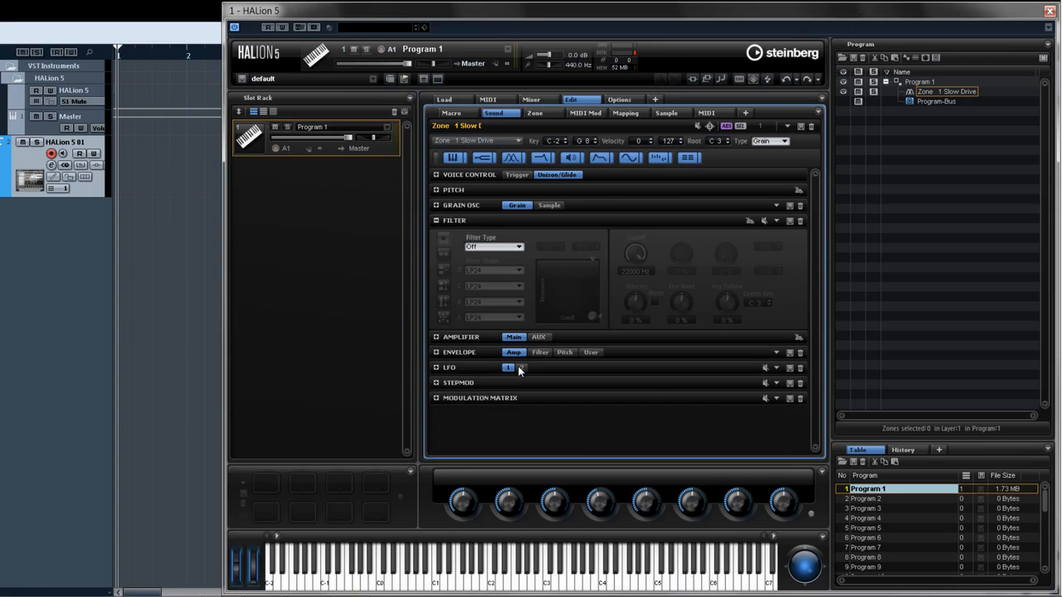
pyautogui.click(514, 247)
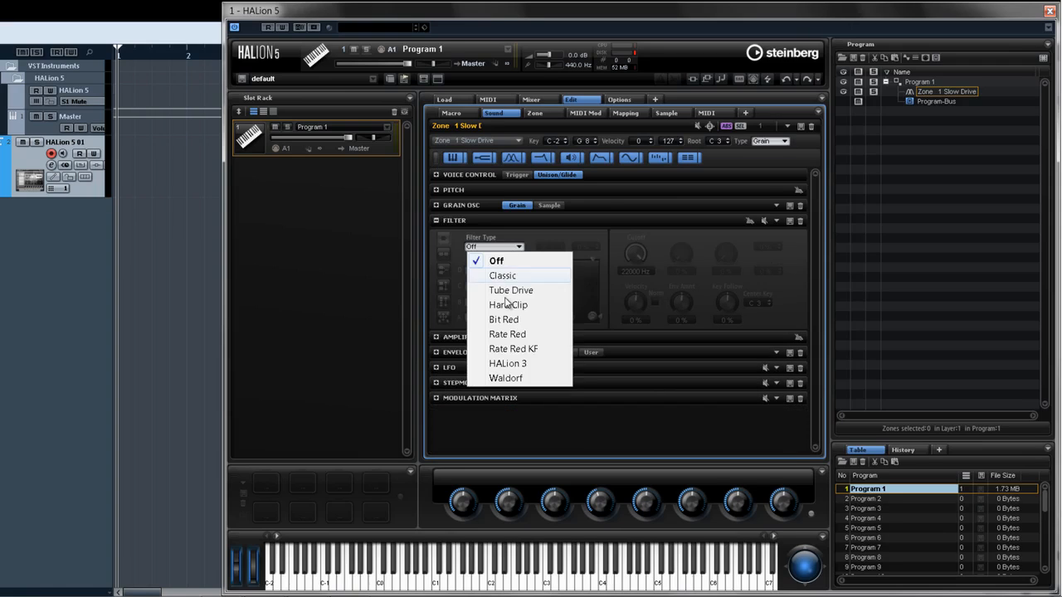
pyautogui.click(512, 365)
pyautogui.click(513, 319)
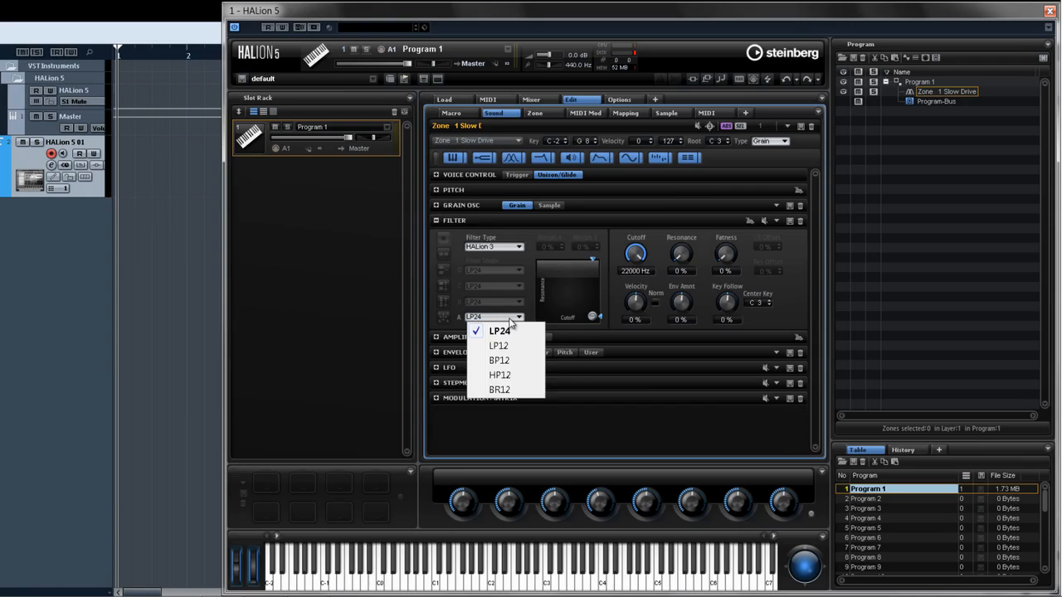
pyautogui.click(512, 332)
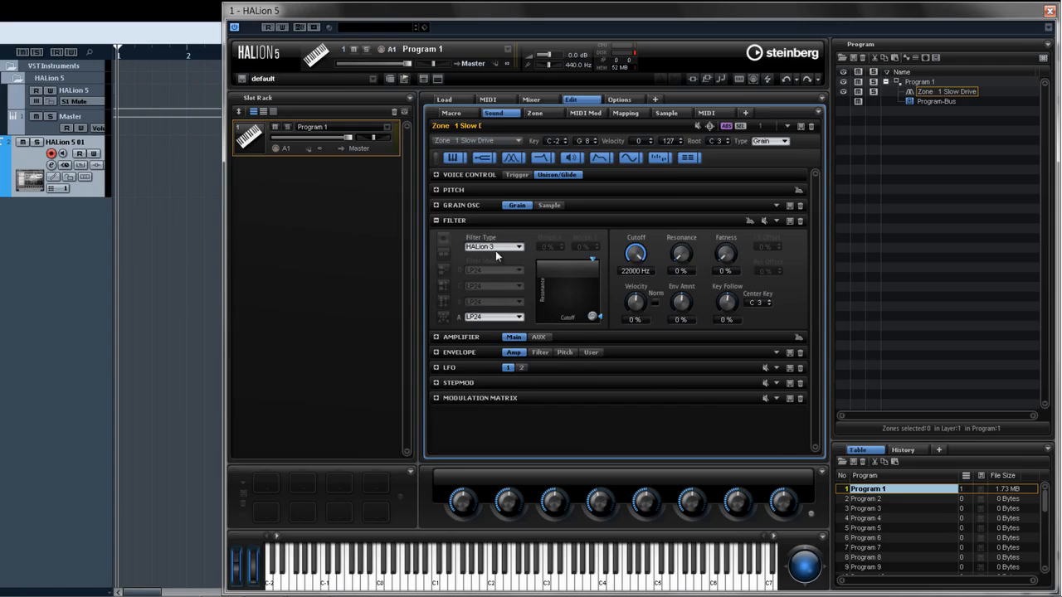
pyautogui.click(496, 247)
pyautogui.click(501, 349)
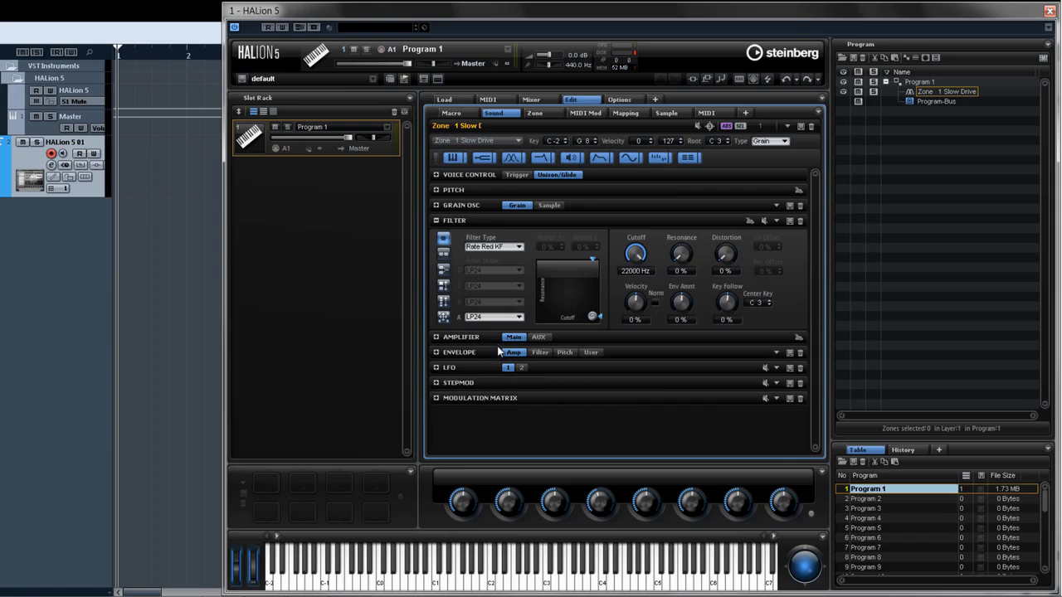
# - Switch to the four-shape morph filter layout, set shape B to BP12+BR12 and C to HP18+LP6, and move the morph point
pyautogui.click(444, 302)
pyautogui.click(444, 286)
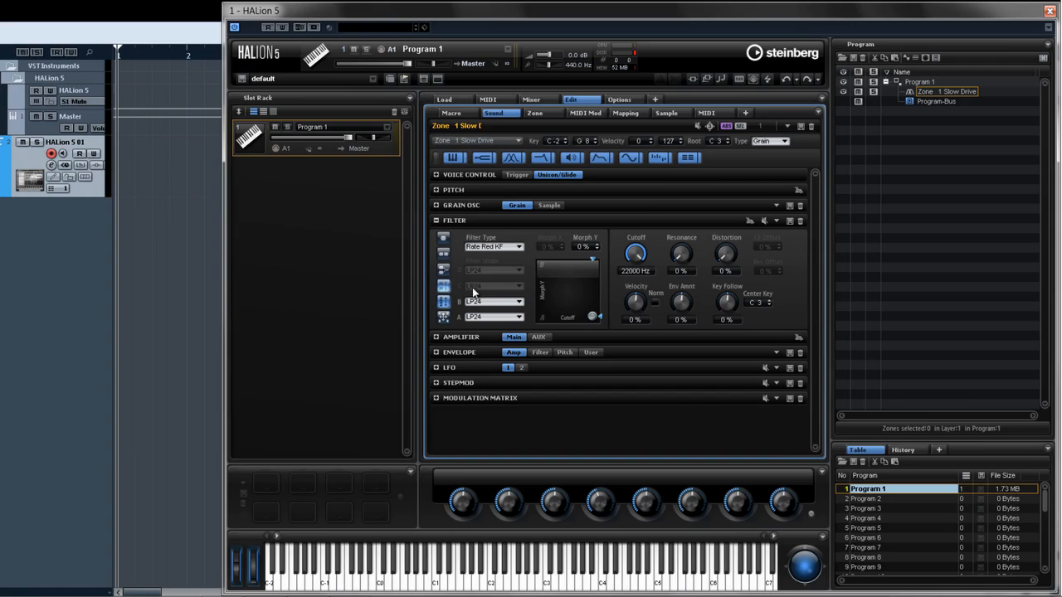
pyautogui.moveTo(591, 322); pyautogui.dragTo(566, 285)
pyautogui.click(443, 302)
pyautogui.click(489, 302)
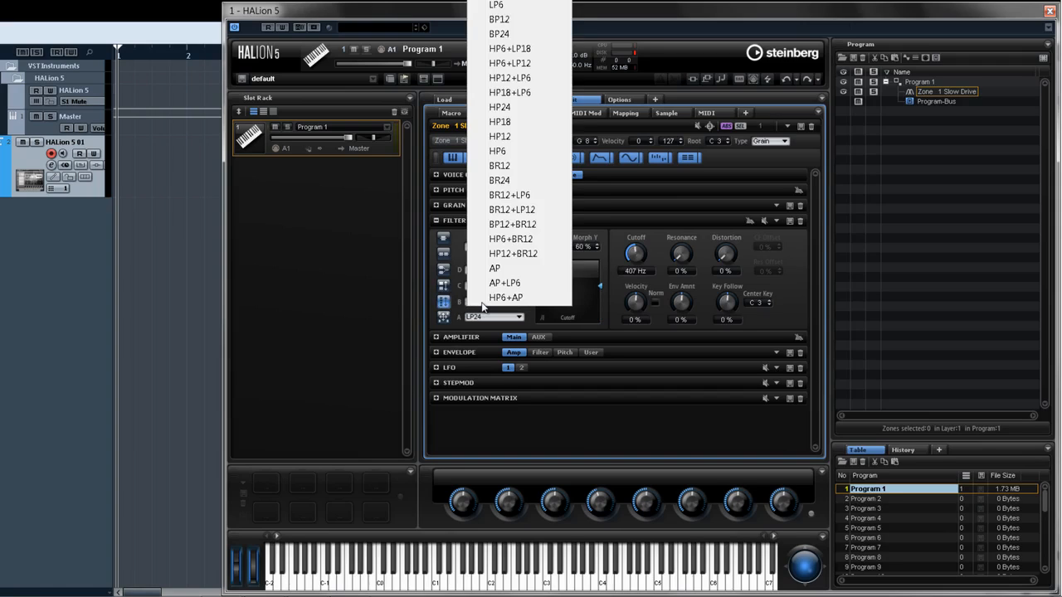
pyautogui.click(510, 209)
pyautogui.click(507, 289)
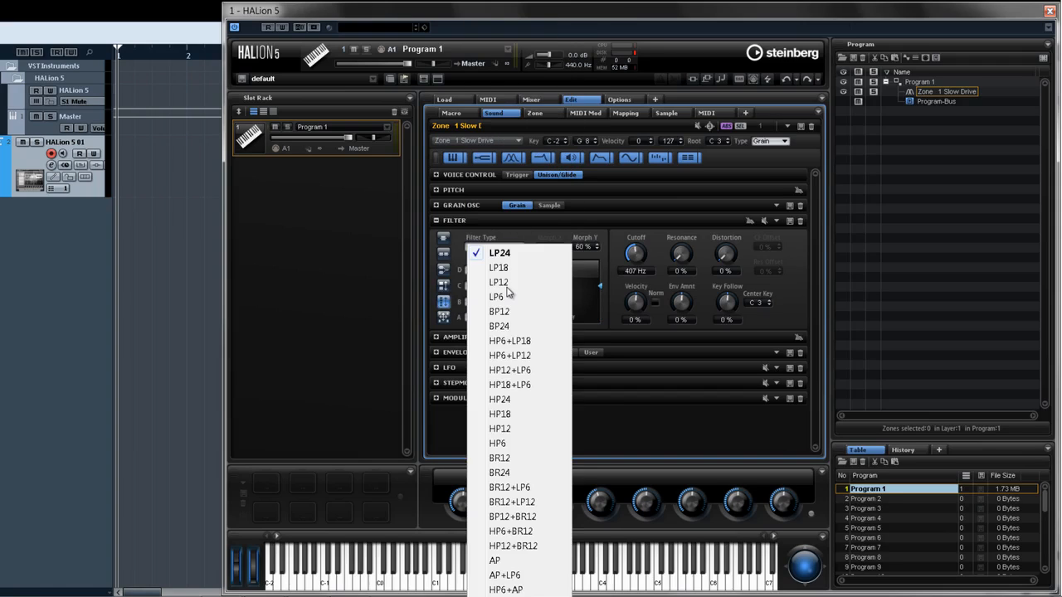
pyautogui.click(511, 383)
pyautogui.moveTo(567, 290)
pyautogui.mouseDown()
pyautogui.moveTo(549, 285)
pyautogui.moveTo(568, 278)
pyautogui.moveTo(568, 292)
pyautogui.mouseUp()
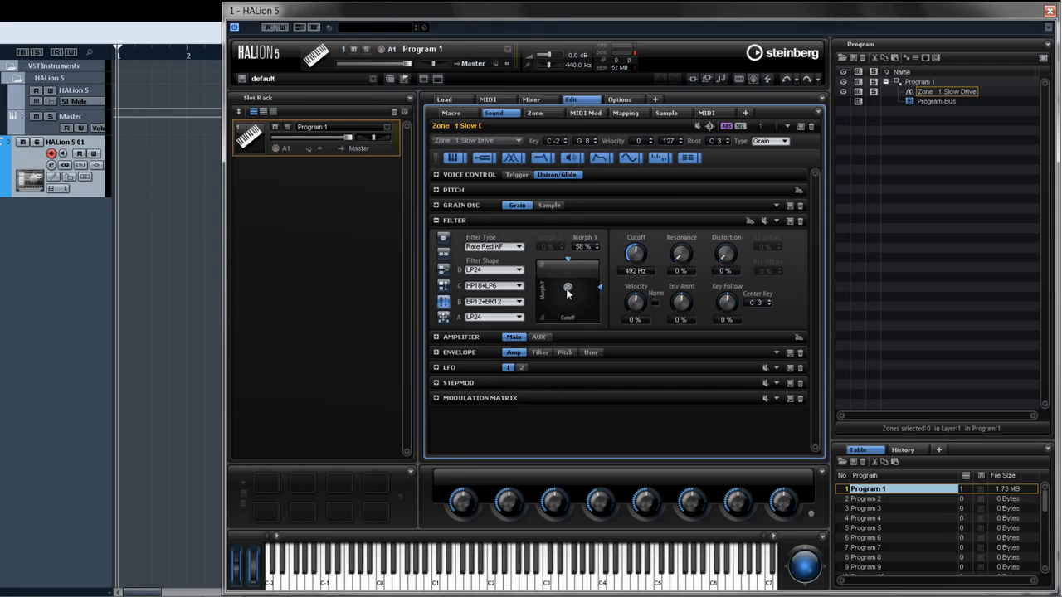
# - In the Amplifier section, adjust the level and pan, then raise the AUX 2 send
pyautogui.click(574, 334)
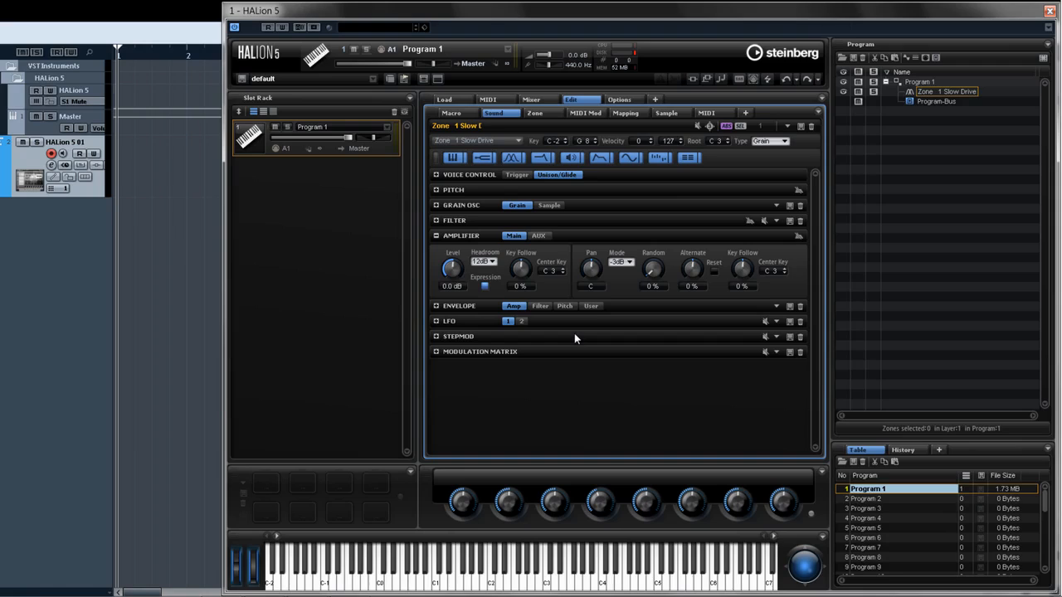
pyautogui.moveTo(451, 270); pyautogui.dragTo(450, 293)
pyautogui.moveTo(586, 269); pyautogui.dragTo(588, 255)
pyautogui.click(539, 236)
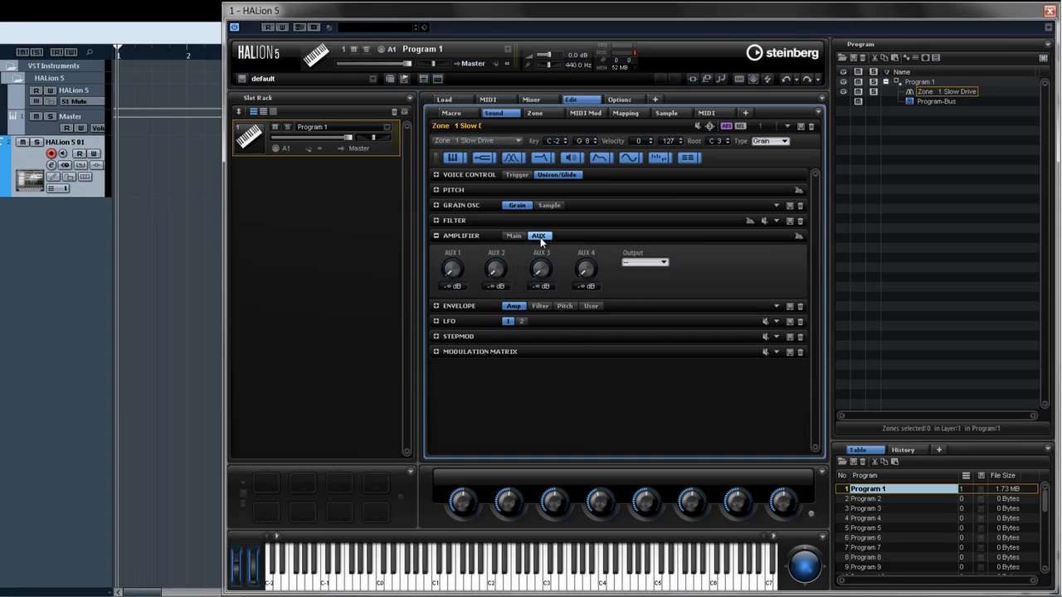
pyautogui.moveTo(494, 264); pyautogui.dragTo(496, 230)
# - Open the Envelope section and lengthen the amp envelope's attack to about 123 ms
pyautogui.click(467, 306)
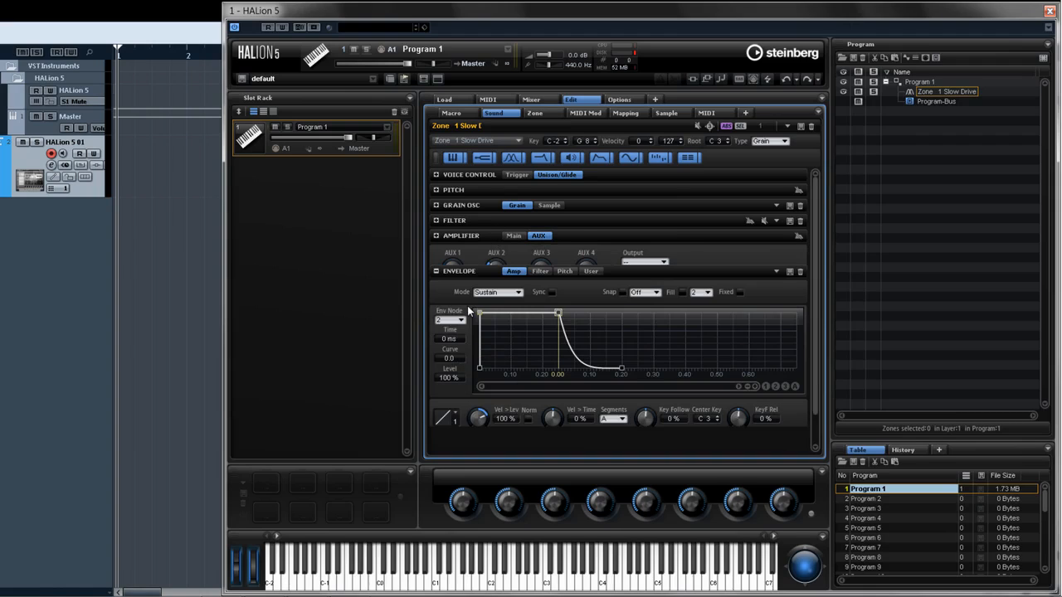
pyautogui.moveTo(480, 294); pyautogui.dragTo(518, 292)
# - Switch between the Amp, Filter, Pitch and User envelopes to compare them
pyautogui.click(540, 252)
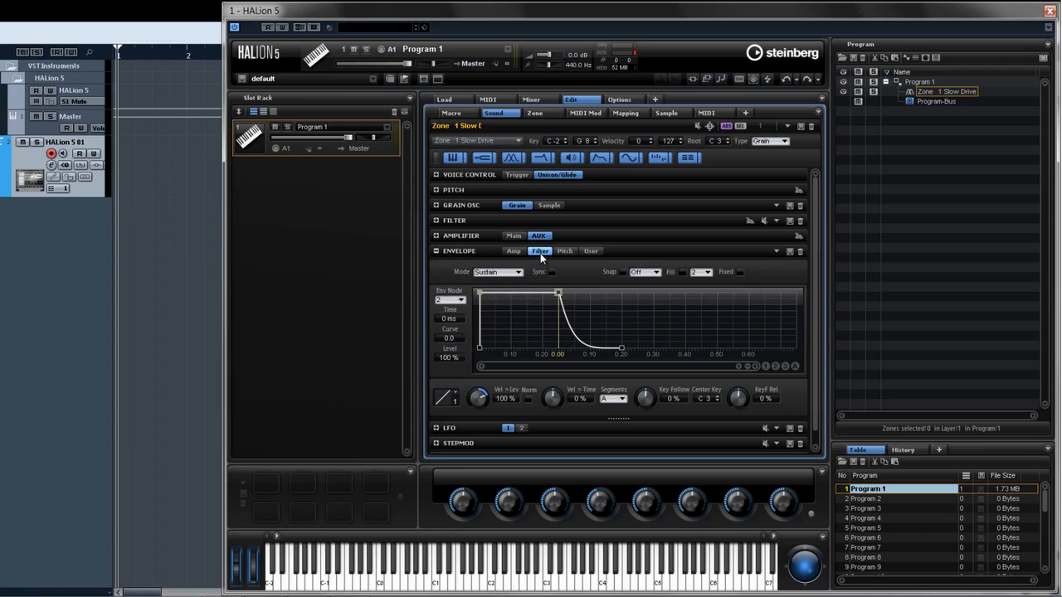
pyautogui.click(562, 252)
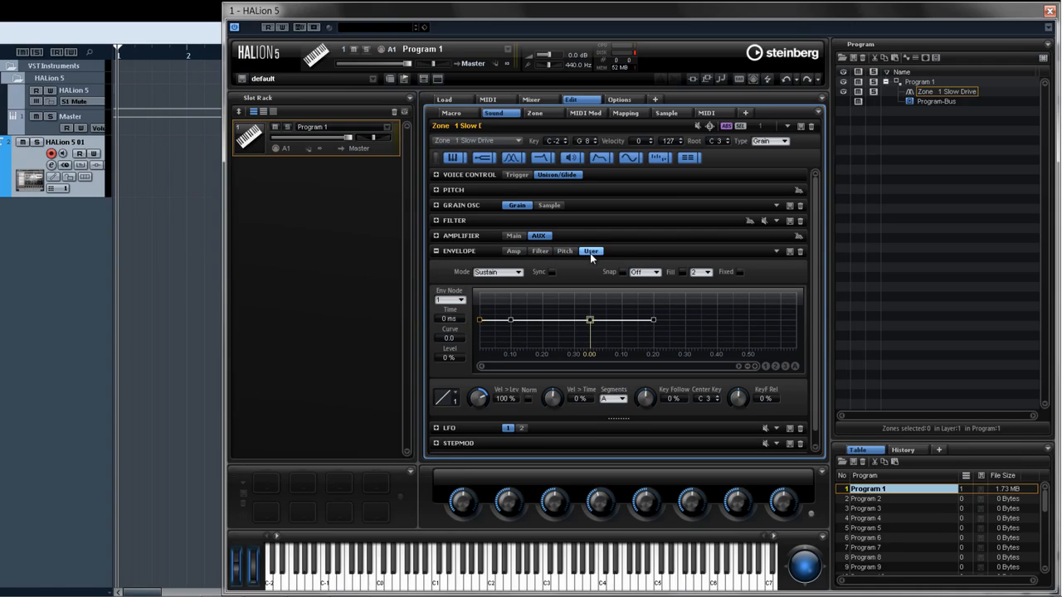
pyautogui.click(517, 253)
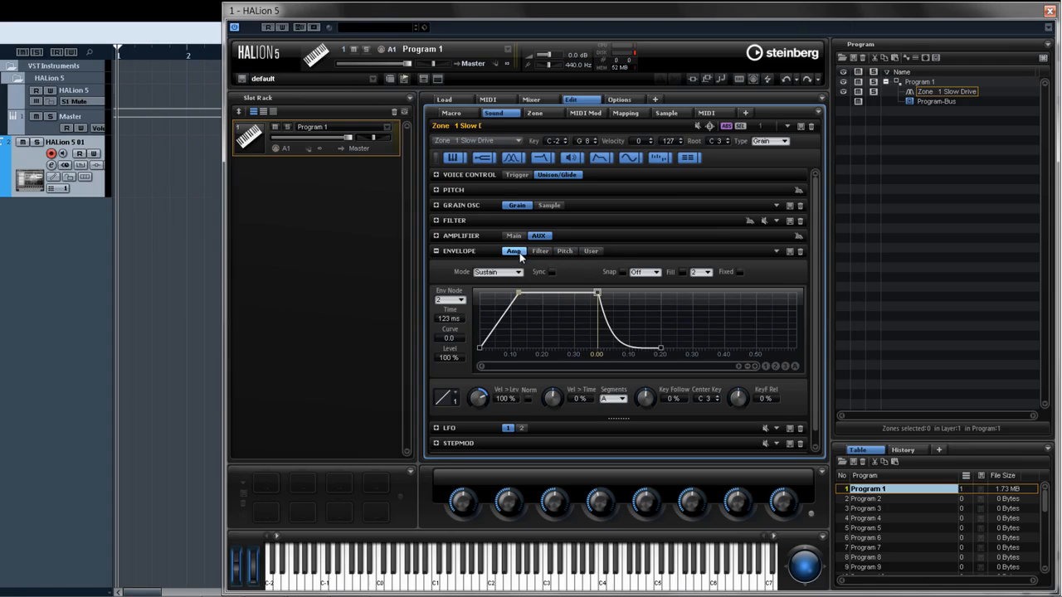
pyautogui.click(537, 251)
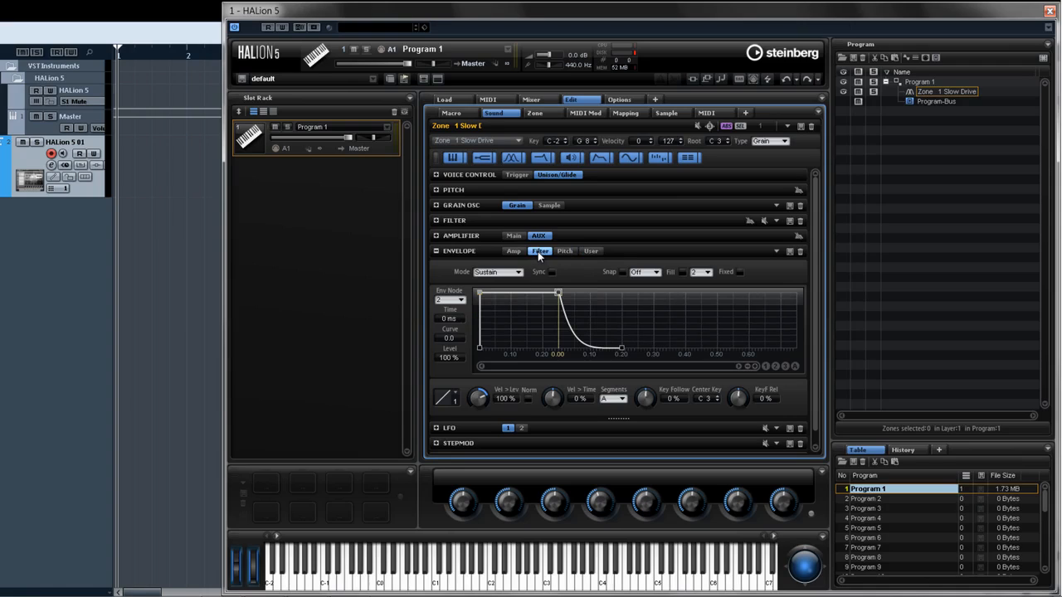
pyautogui.click(563, 252)
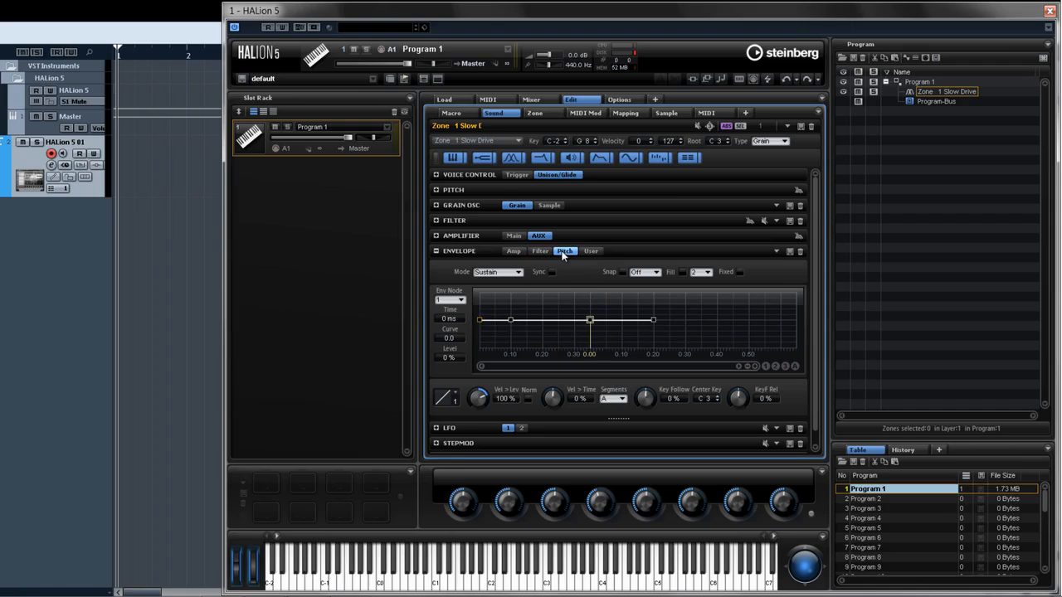
pyautogui.click(514, 251)
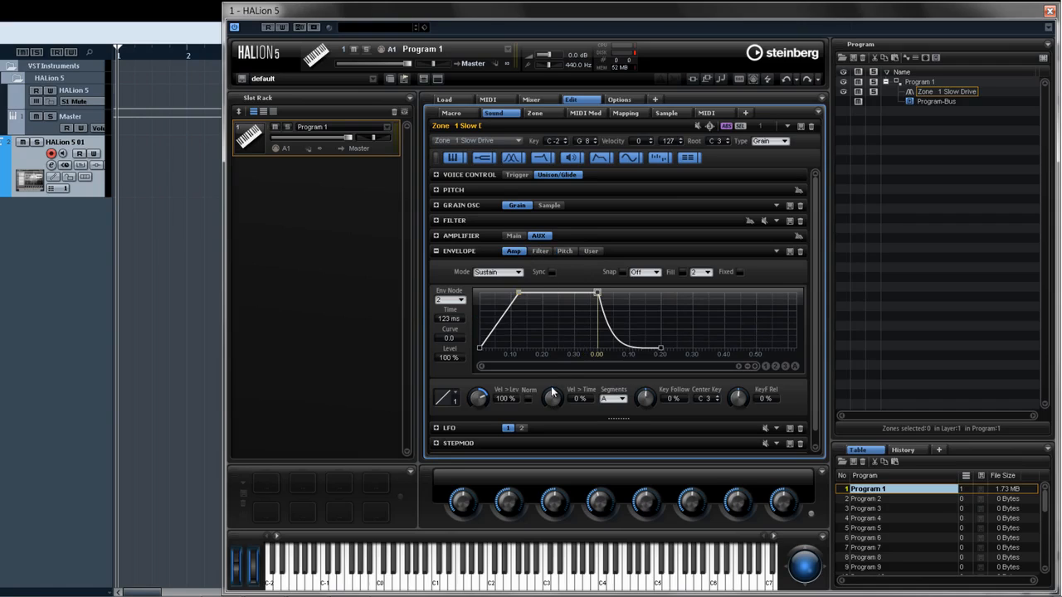
pyautogui.click(545, 253)
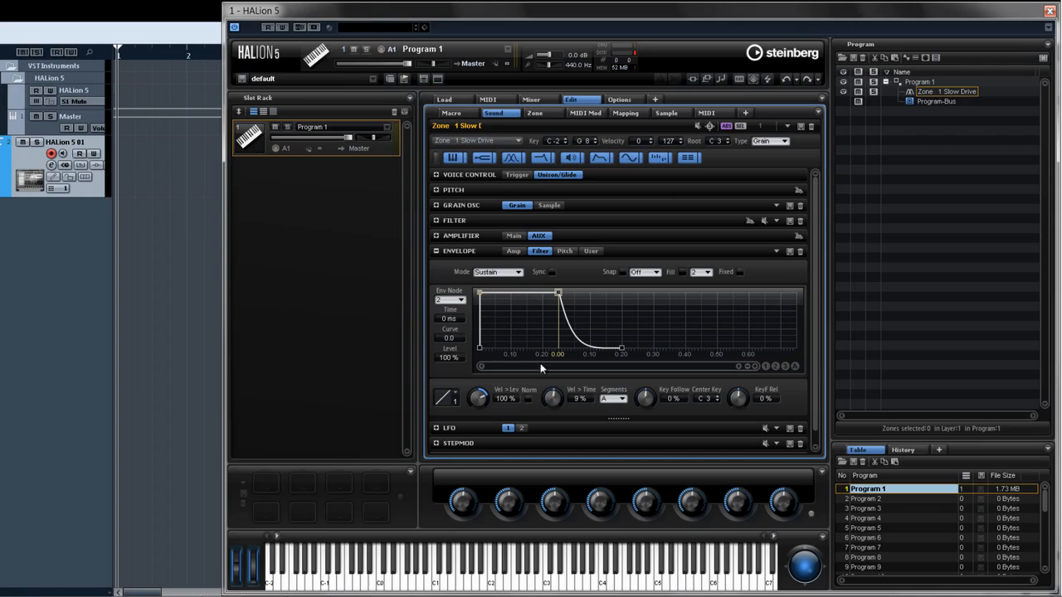
# - On the pitch envelope, drag the sustain node down to about -87 % and raise the velocity-to-time amount
pyautogui.click(564, 252)
pyautogui.moveTo(590, 320); pyautogui.dragTo(620, 347)
pyautogui.moveTo(555, 387); pyautogui.dragTo(555, 388)
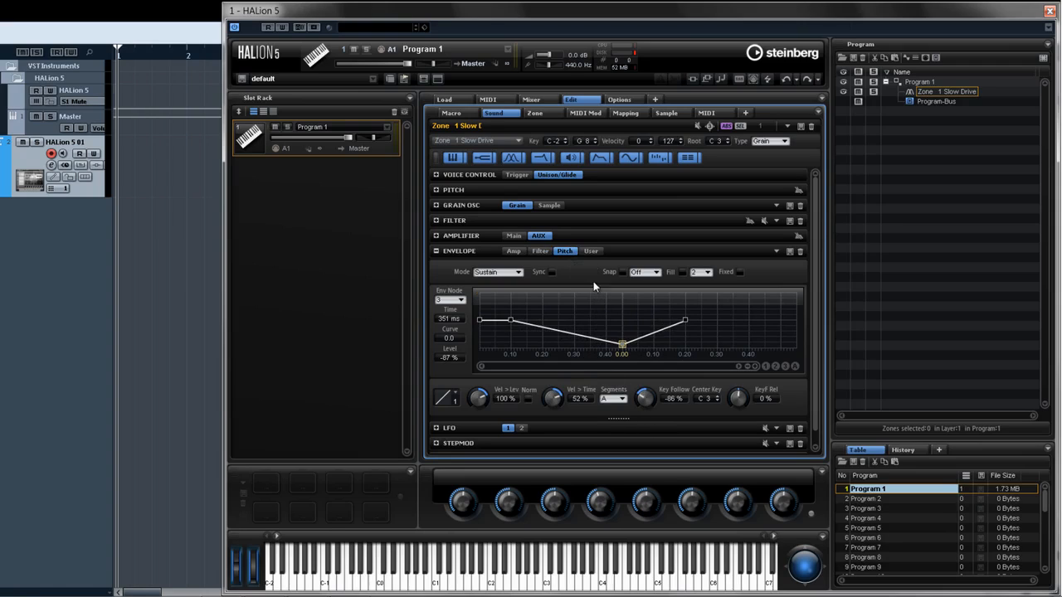
# - Open the LFO section and set LFO 1 to about 40 % shape, 0.19 Hz, and LFO 2 to about 19 %, 0.04 Hz
pyautogui.click(591, 251)
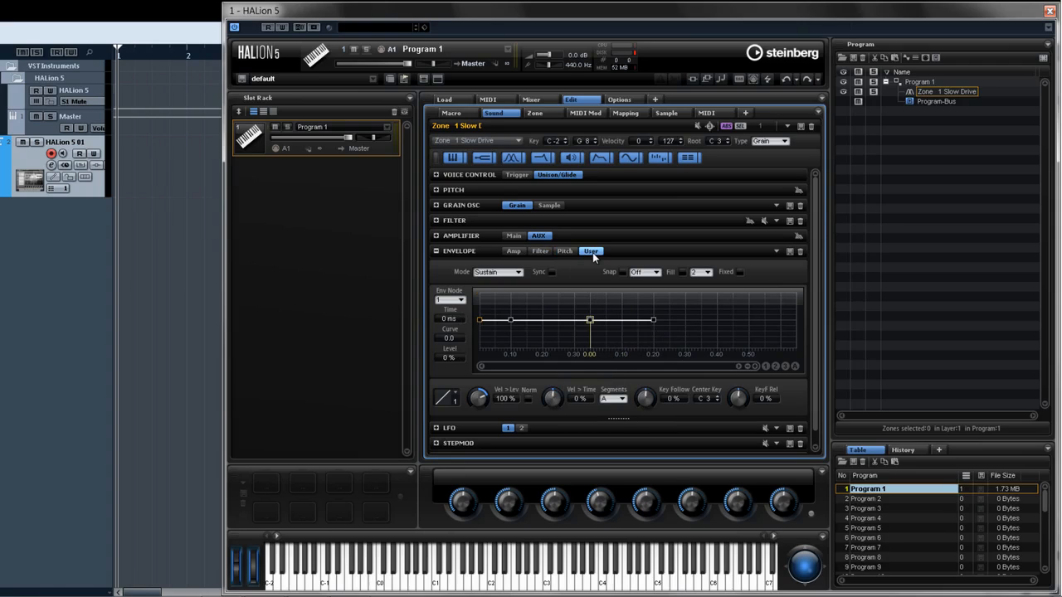
pyautogui.click(578, 429)
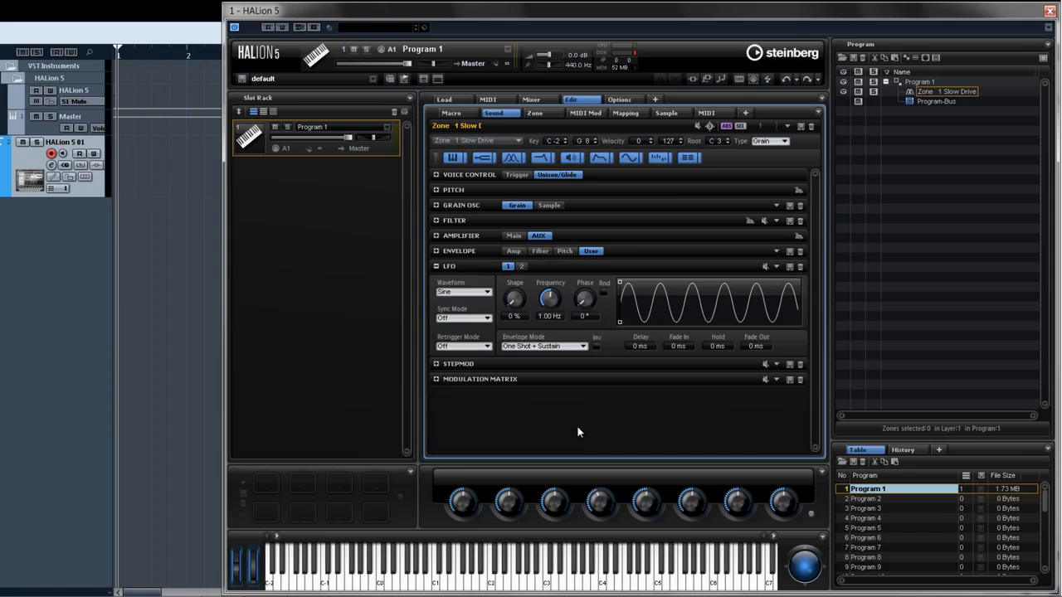
pyautogui.moveTo(518, 299); pyautogui.dragTo(553, 326)
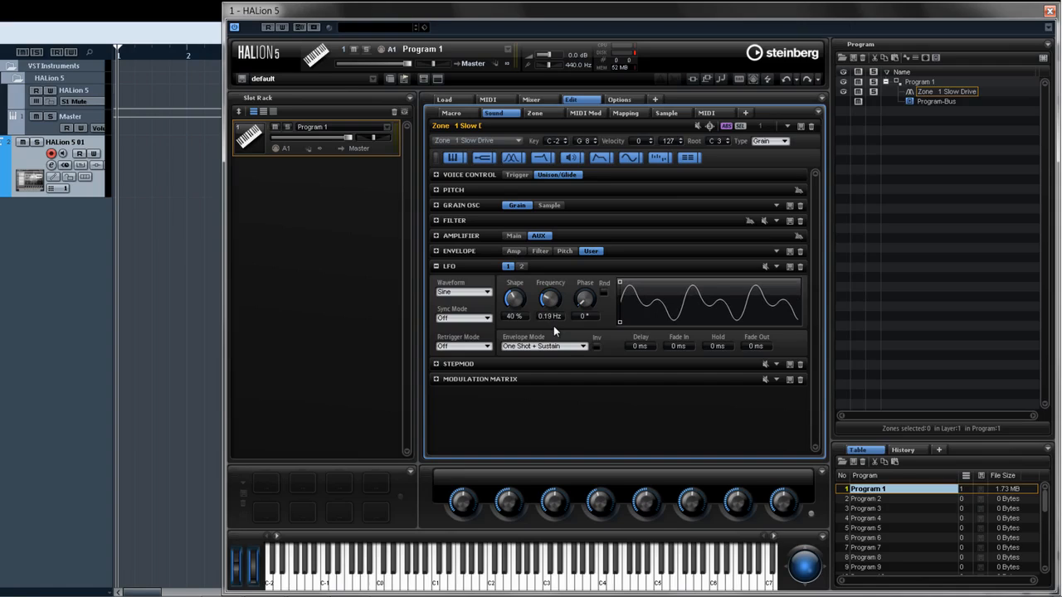
pyautogui.click(521, 266)
pyautogui.moveTo(518, 301); pyautogui.dragTo(553, 353)
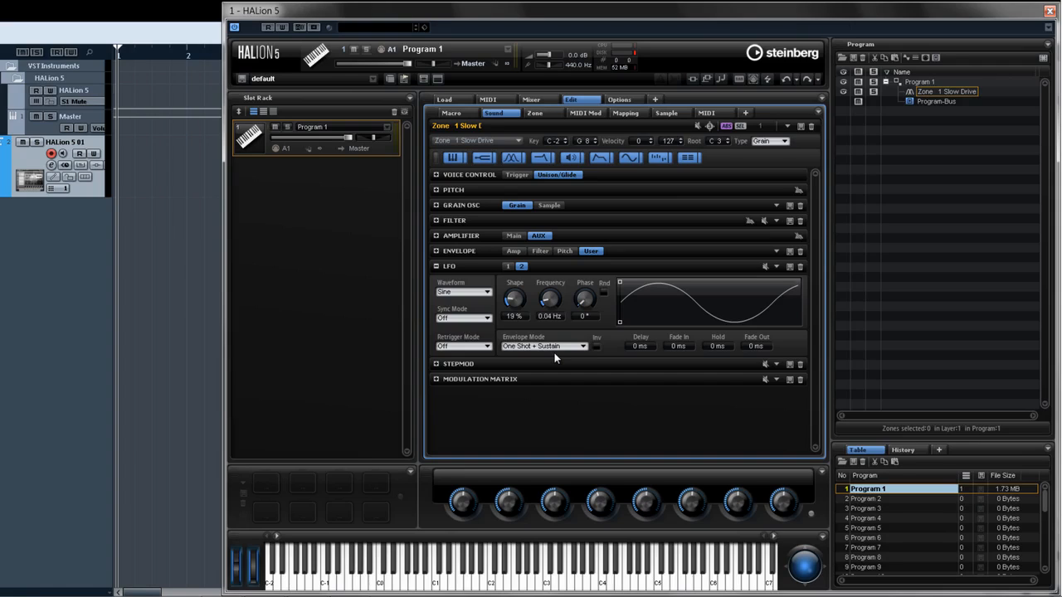
# - Change the zone's type from Grain to Sample
pyautogui.click(769, 143)
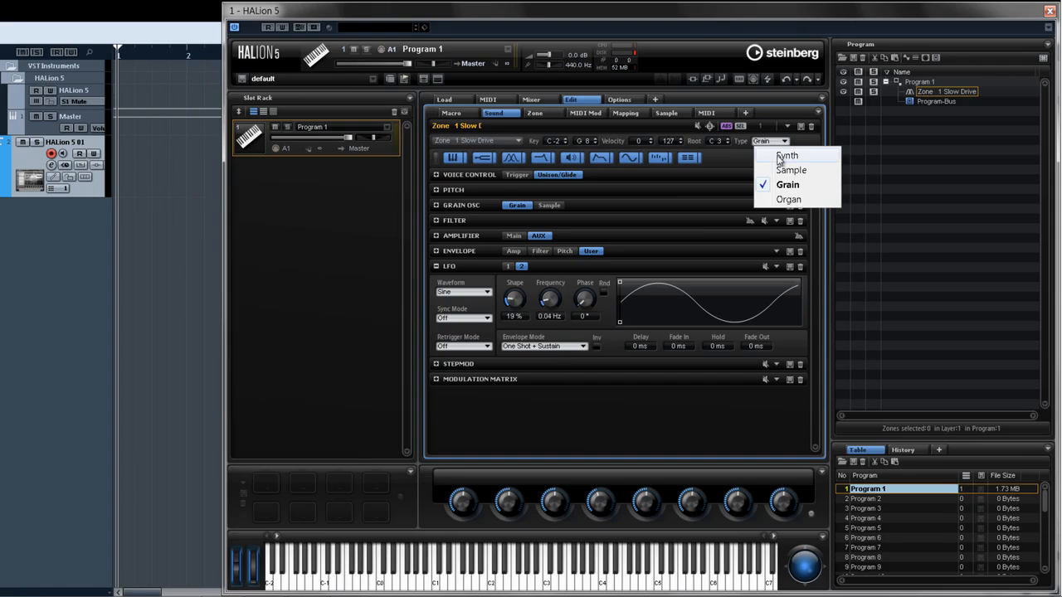
pyautogui.click(774, 182)
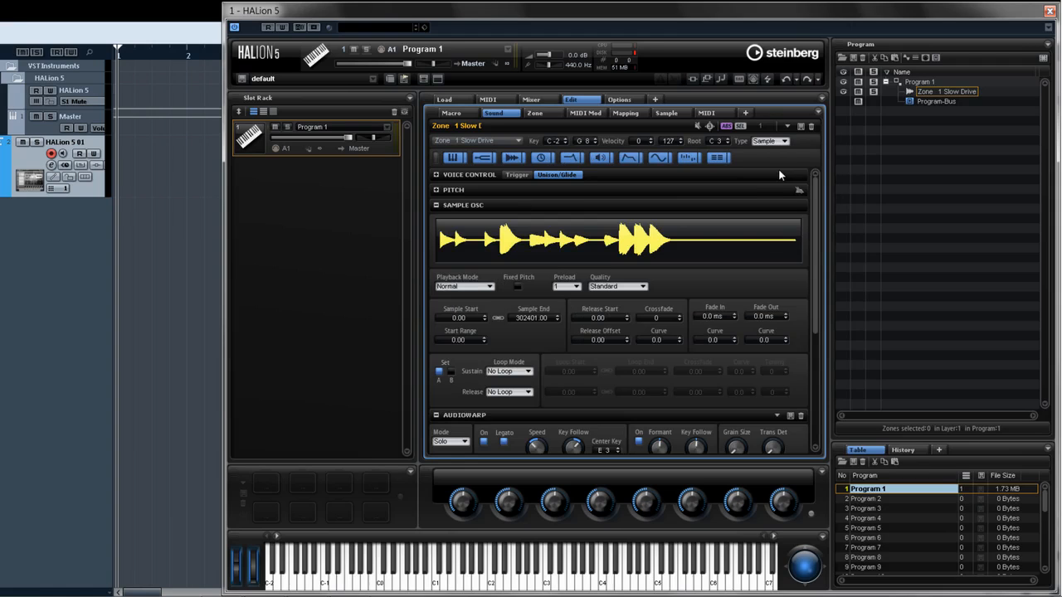
# - Open the Step Modulator section and draw a 16-step pattern of raised and lowered step levels
pyautogui.scroll(-4, 621, 293)
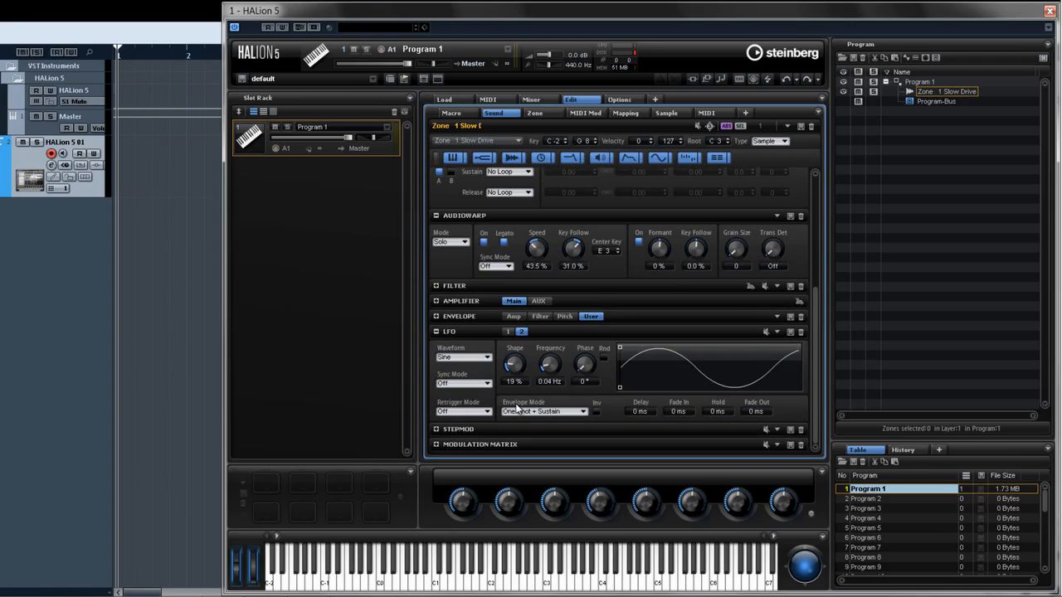
pyautogui.keyDown('ctrl'); pyautogui.click(482, 431); pyautogui.keyUp('ctrl')
pyautogui.click(483, 357)
pyautogui.click(563, 363)
pyautogui.click(644, 365)
pyautogui.click(723, 371)
pyautogui.click(684, 396)
pyautogui.click(604, 403)
pyautogui.click(524, 400)
pyautogui.click(544, 385)
pyautogui.click(583, 381)
pyautogui.click(625, 381)
pyautogui.click(663, 380)
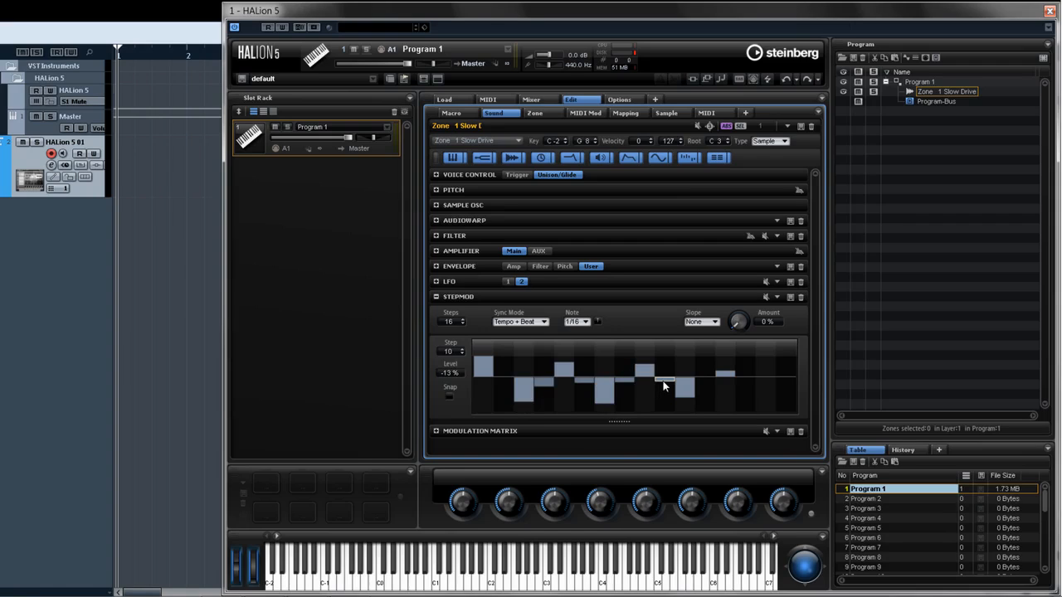
# - Open the Modulation Matrix and route the Step Modulator to Cutoff in the first slot
pyautogui.click(533, 431)
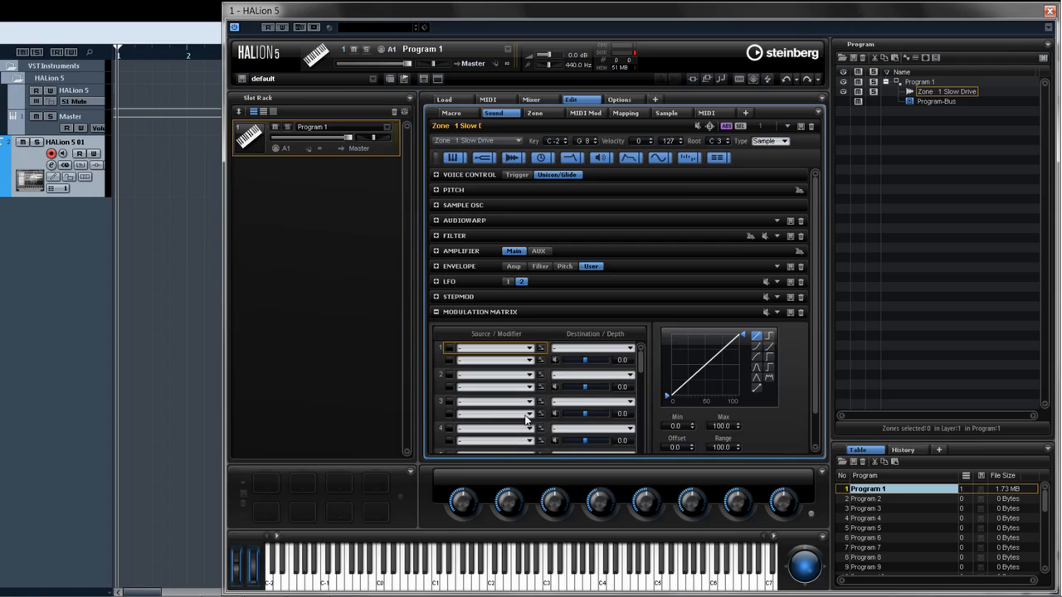
pyautogui.click(528, 349)
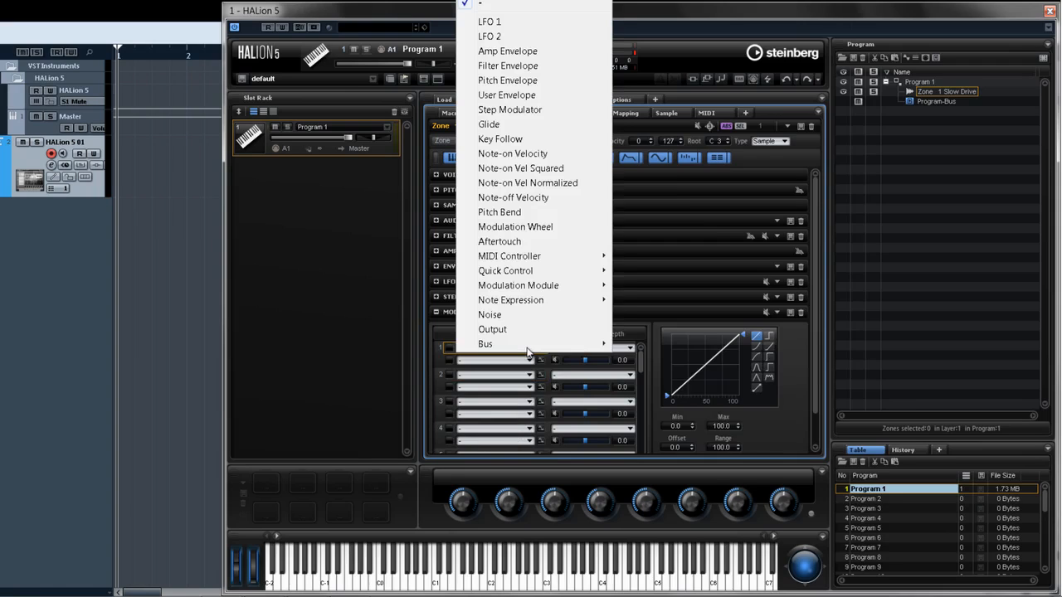
pyautogui.click(542, 110)
pyautogui.click(602, 348)
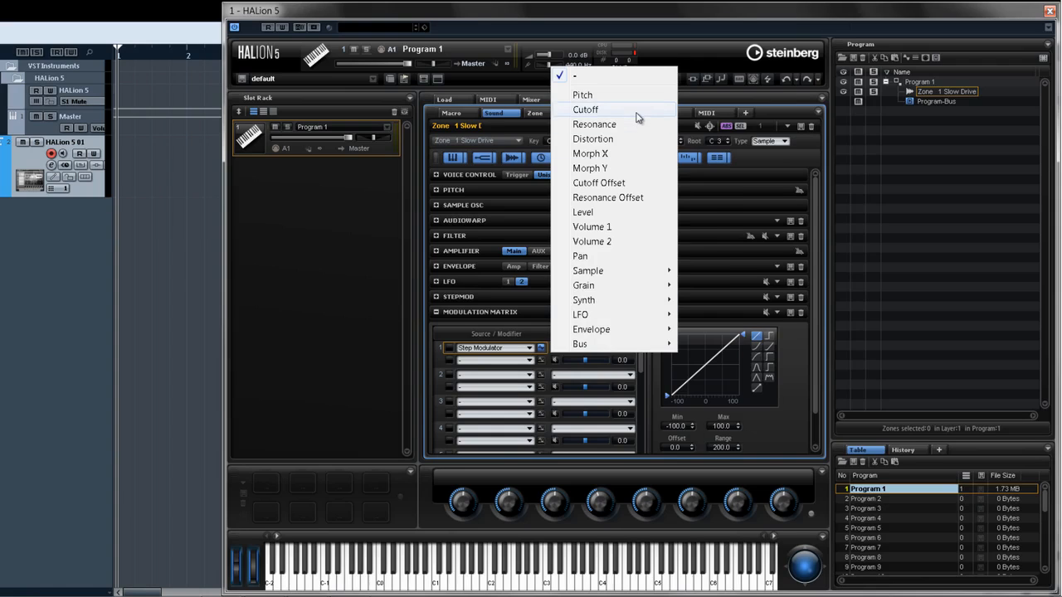
pyautogui.click(586, 109)
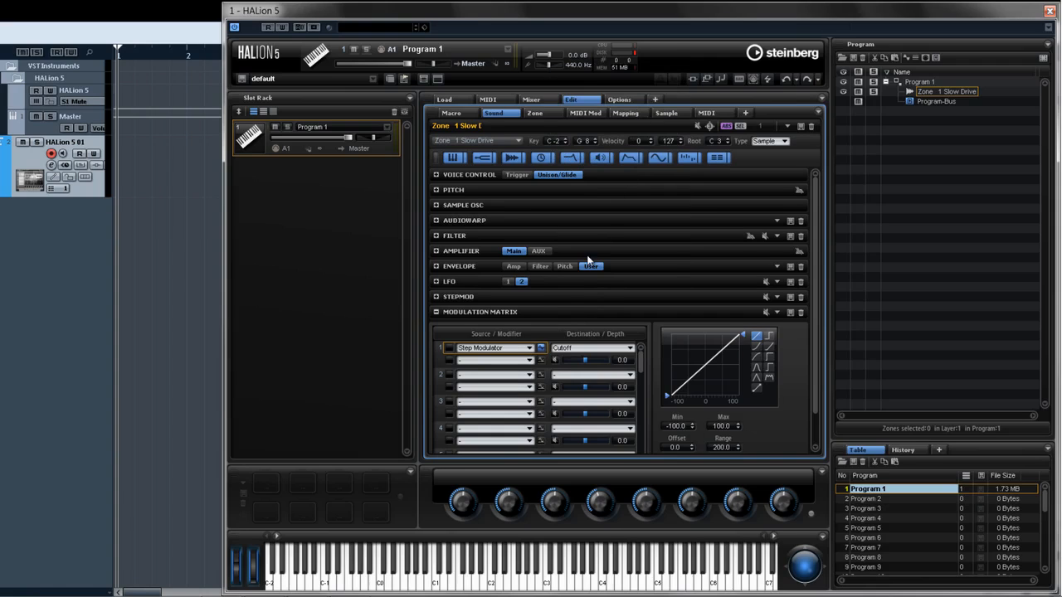
# - In the second matrix slot, route LFO 1 to Pitch
pyautogui.click(495, 376)
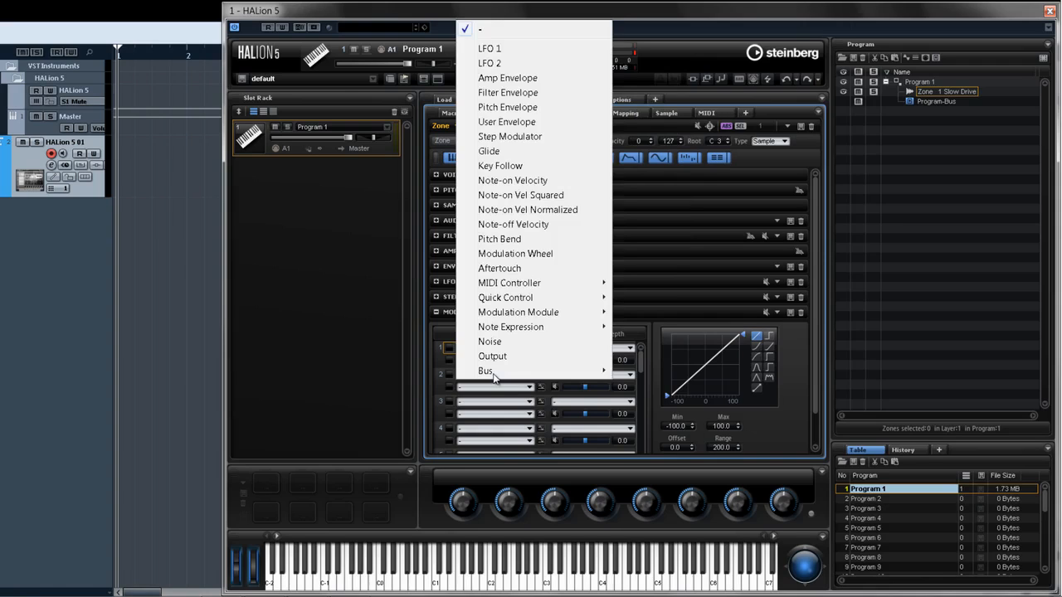
pyautogui.click(508, 49)
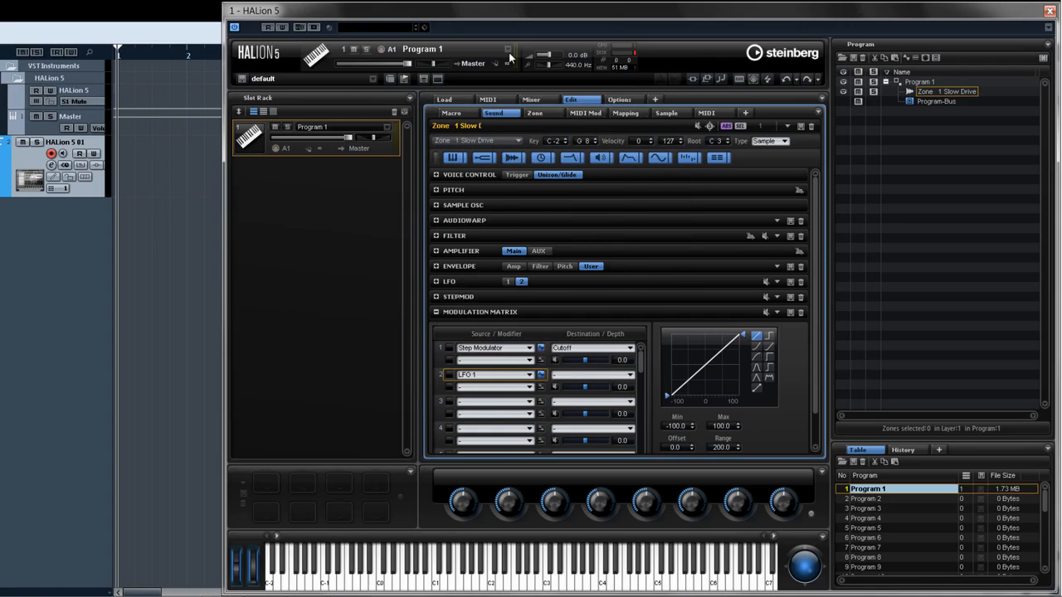
pyautogui.click(602, 375)
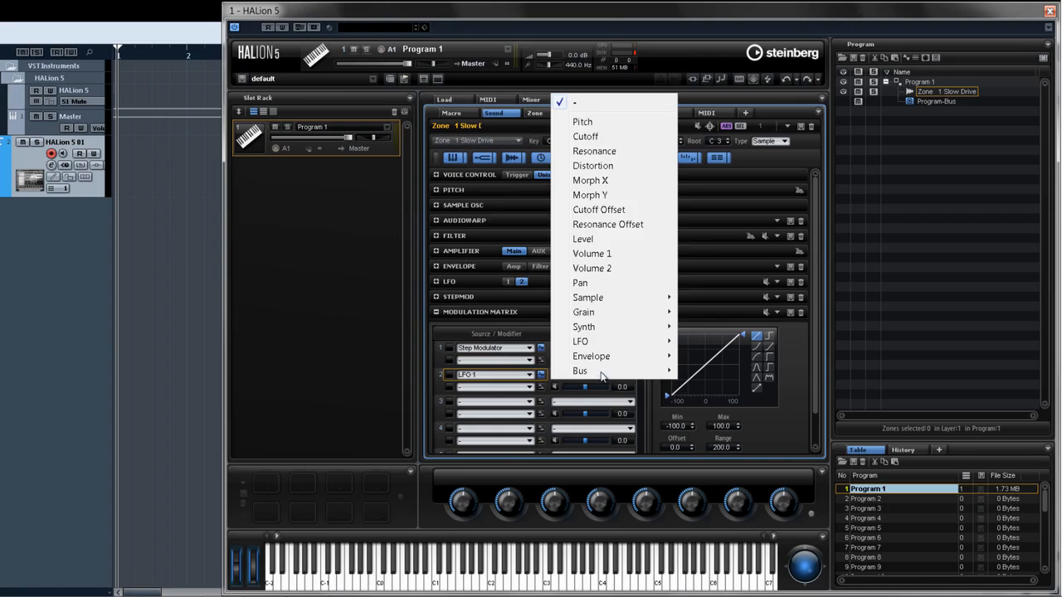
pyautogui.click(601, 125)
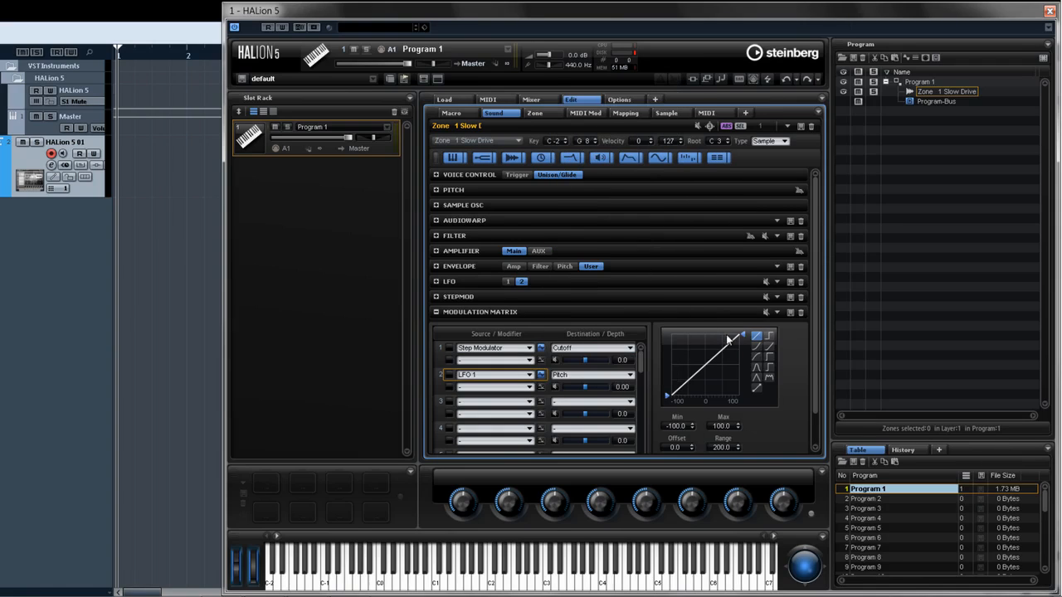
# - Give the LFO 1 to Pitch modulation a bell-shaped curve with a maximum of about 24.8
pyautogui.moveTo(743, 337); pyautogui.dragTo(736, 377)
pyautogui.click(756, 367)
pyautogui.moveTo(743, 373)
pyautogui.mouseDown()
pyautogui.moveTo(745, 337)
pyautogui.moveTo(746, 356)
pyautogui.mouseUp()
# - Select Program 1 and insert a FlexPhraser MIDI module into it
pyautogui.click(959, 95)
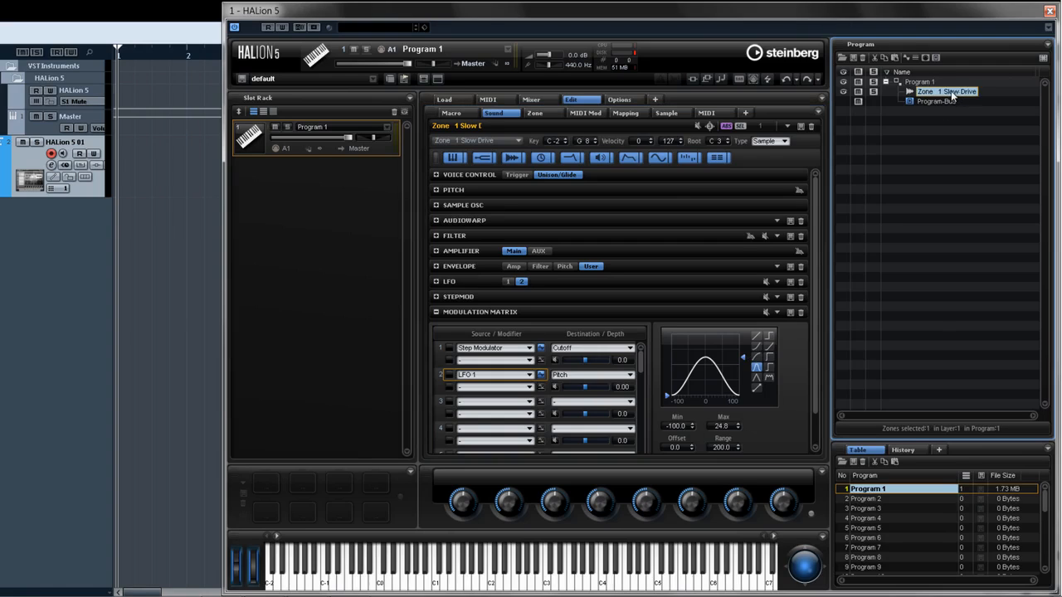
pyautogui.click(919, 82)
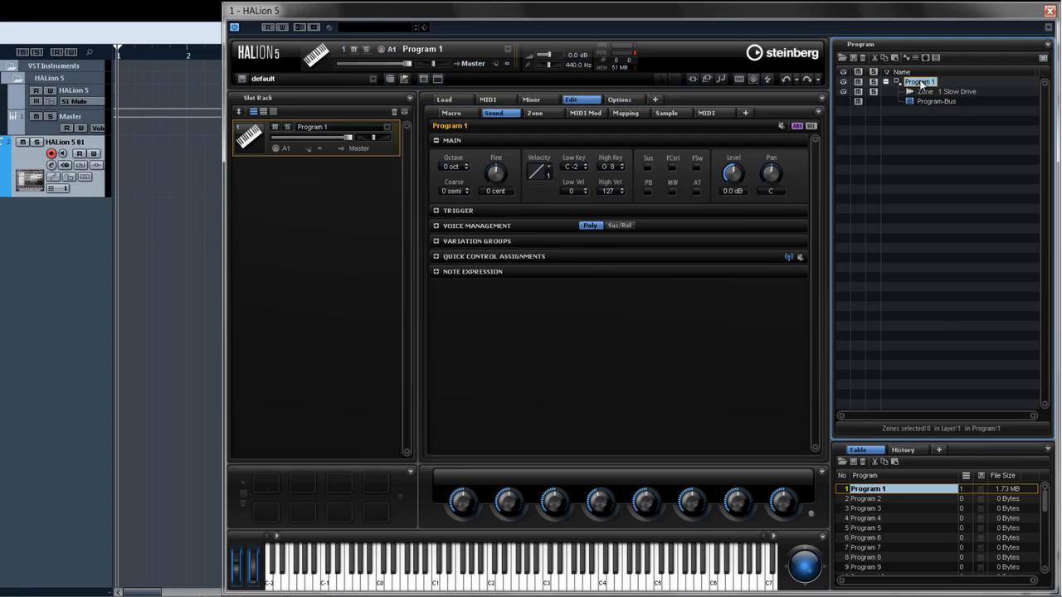
pyautogui.click(926, 58)
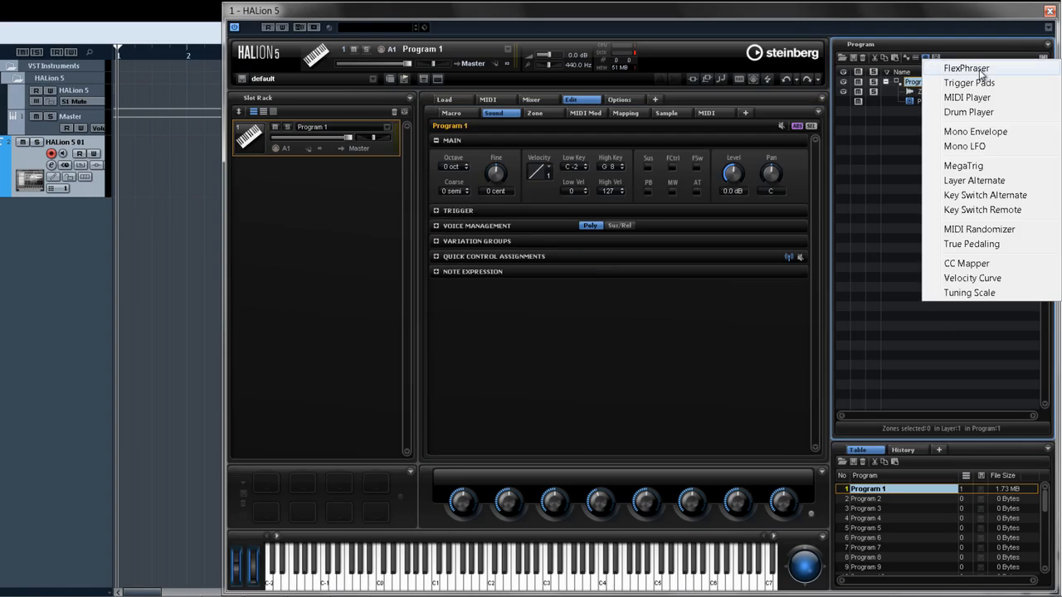
pyautogui.click(967, 68)
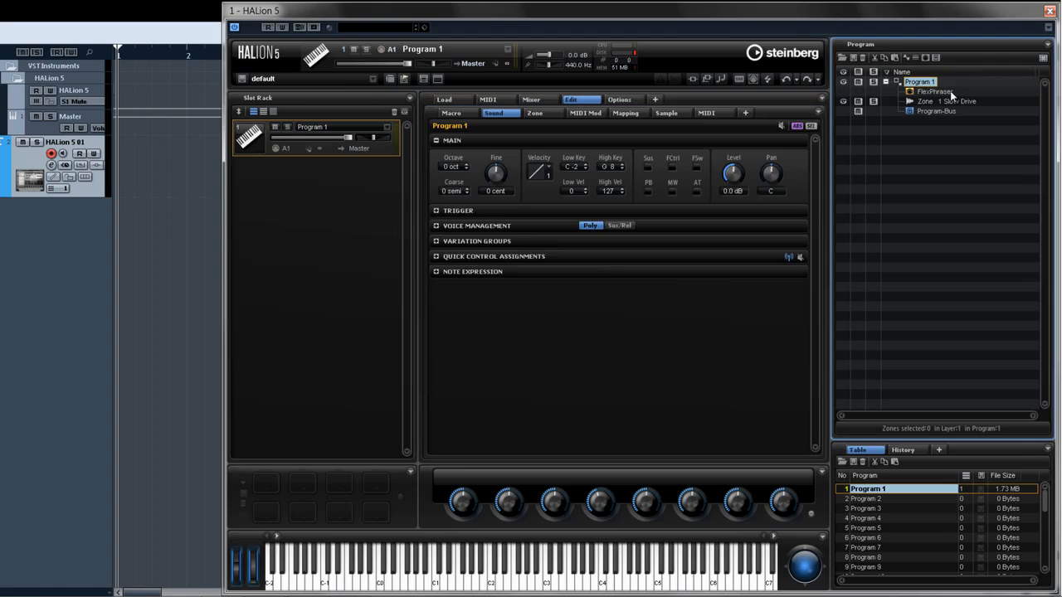
# - Replace the zone's sample Slow Drive.wav with Genius Move.wav
pyautogui.click(949, 92)
pyautogui.click(947, 102)
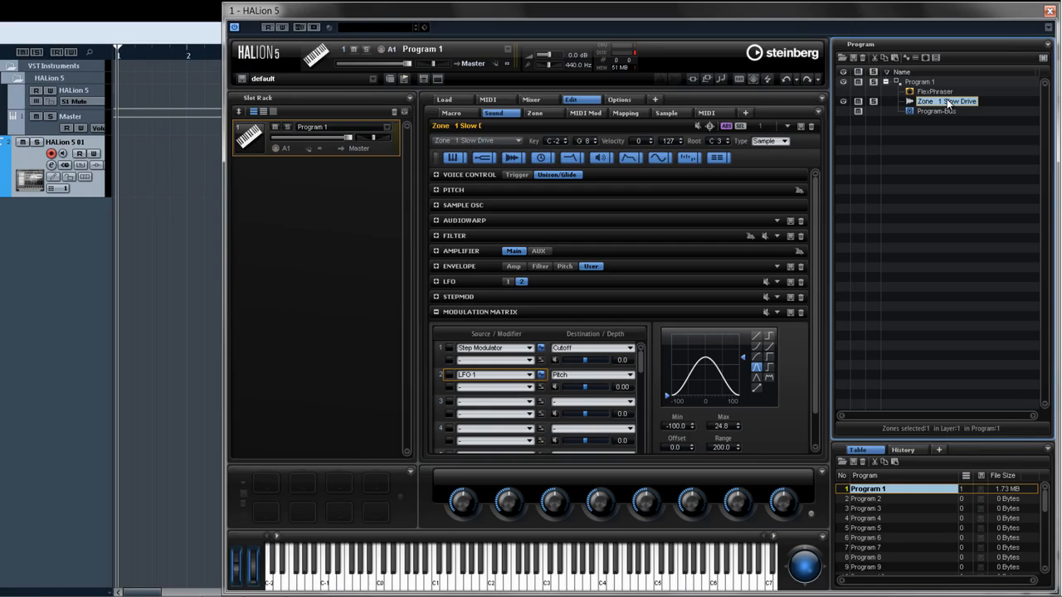
pyautogui.rightClick(948, 103)
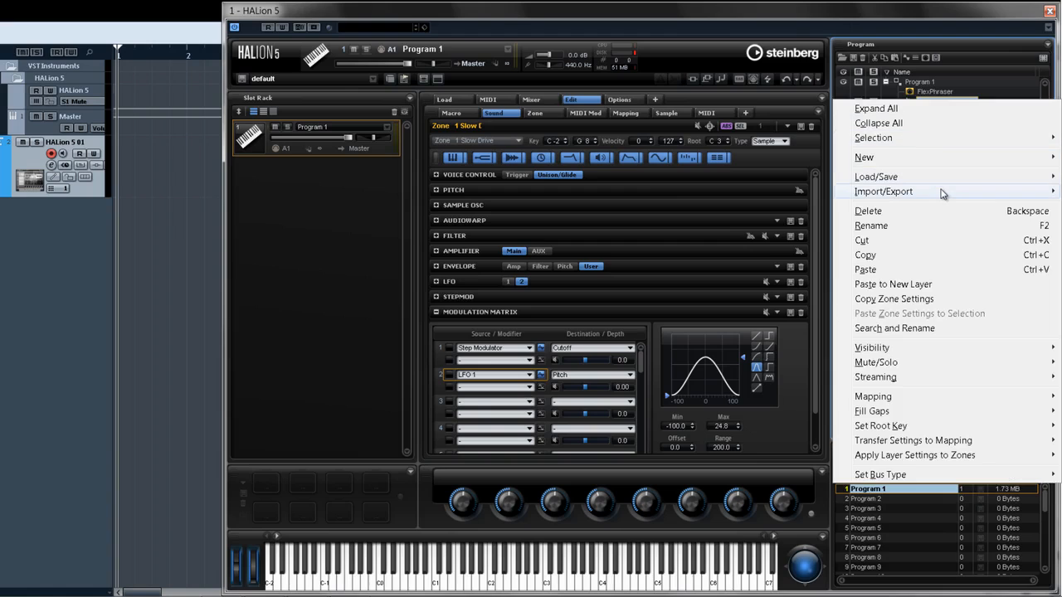
pyautogui.moveTo(943, 193)
pyautogui.click(718, 290)
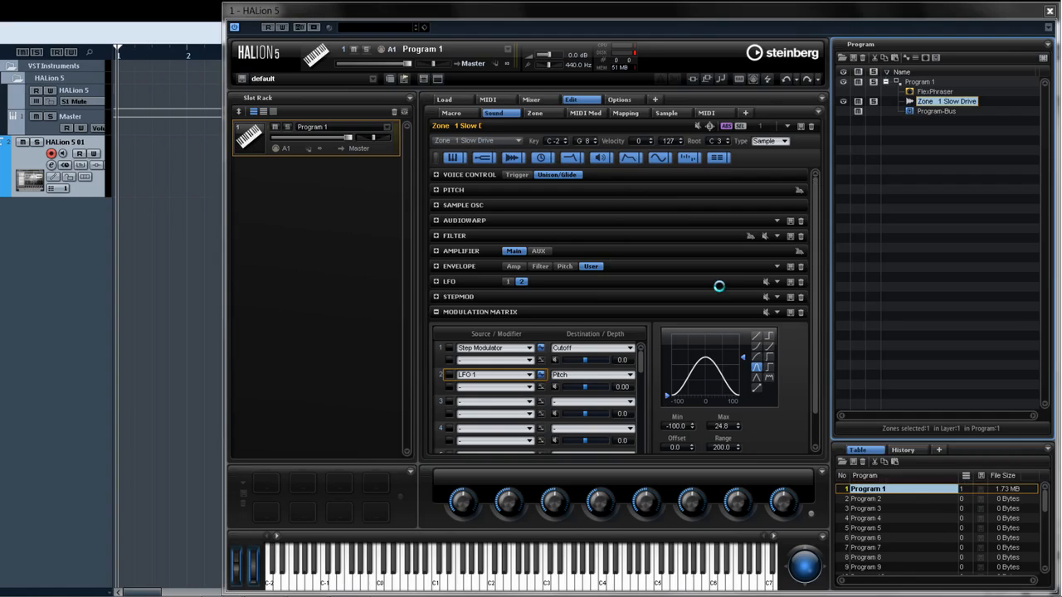
pyautogui.doubleClick(559, 117)
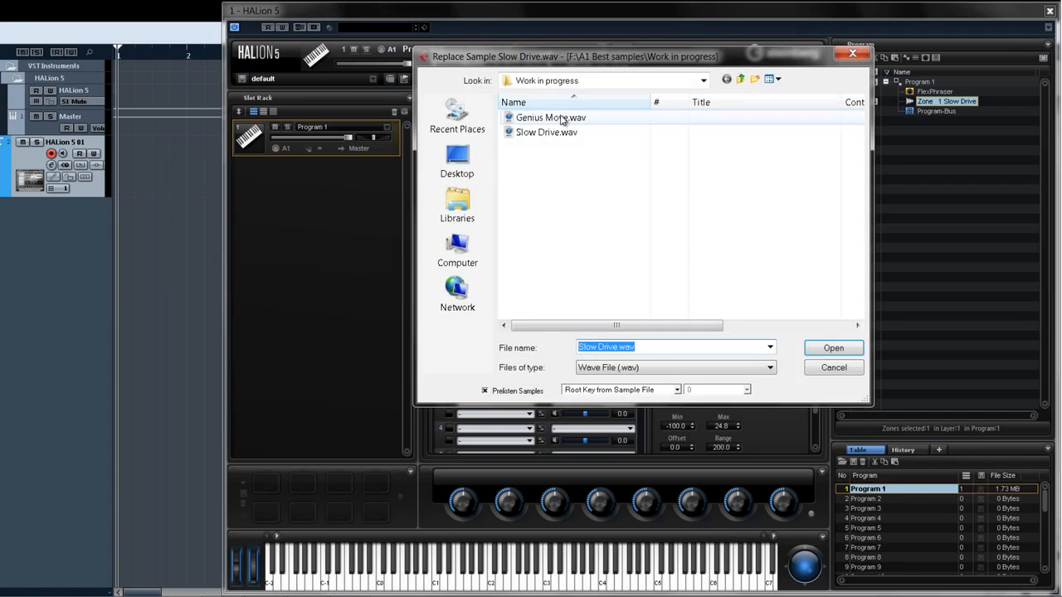
# - In the Load browser, drag Genius Move from the Work in progress folder onto the zone in the Program Tree
pyautogui.click(467, 99)
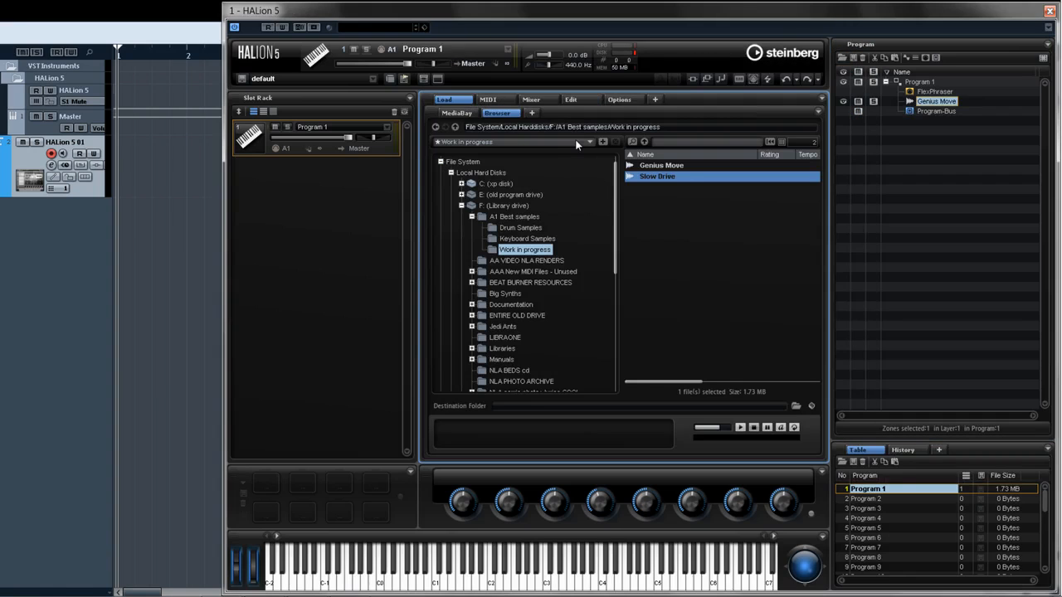
pyautogui.click(647, 166)
pyautogui.moveTo(649, 166); pyautogui.dragTo(919, 106)
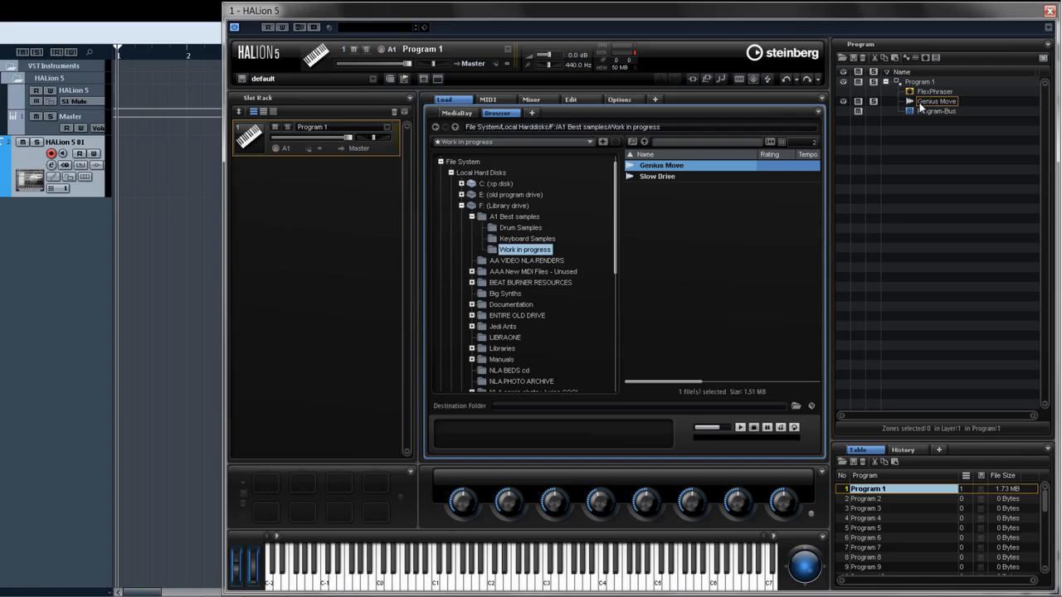
pyautogui.click(919, 103)
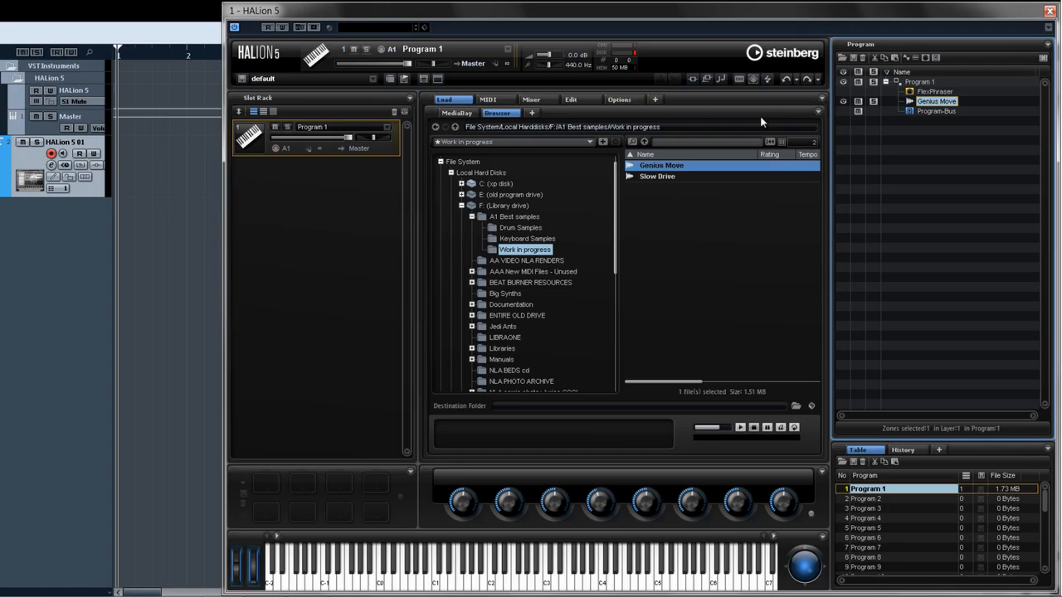
# - Open the Sample editor and move the sample start to about 22404 and the release start to about 120339
pyautogui.click(592, 101)
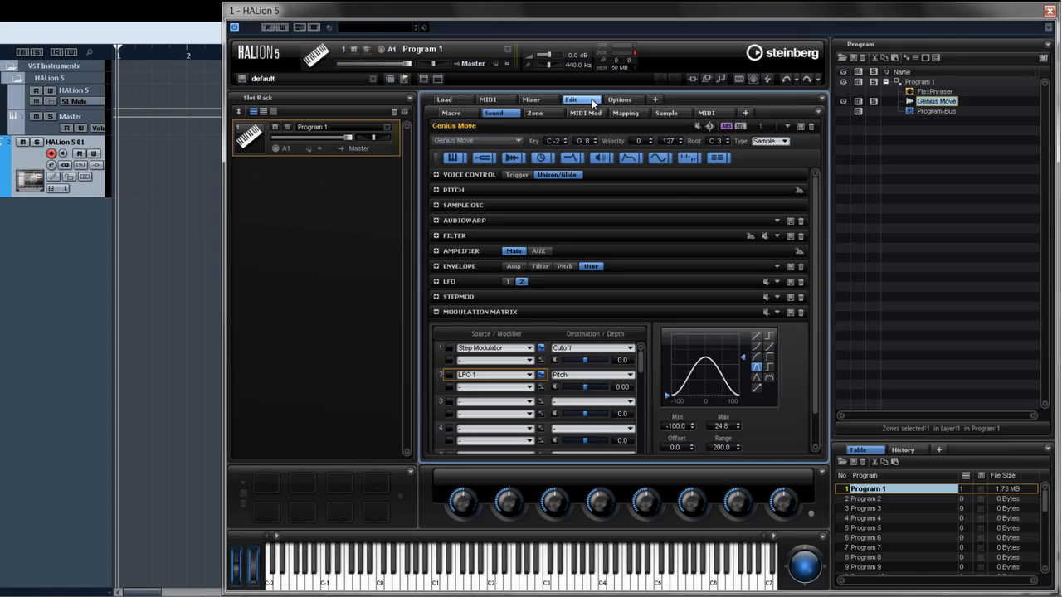
pyautogui.click(666, 113)
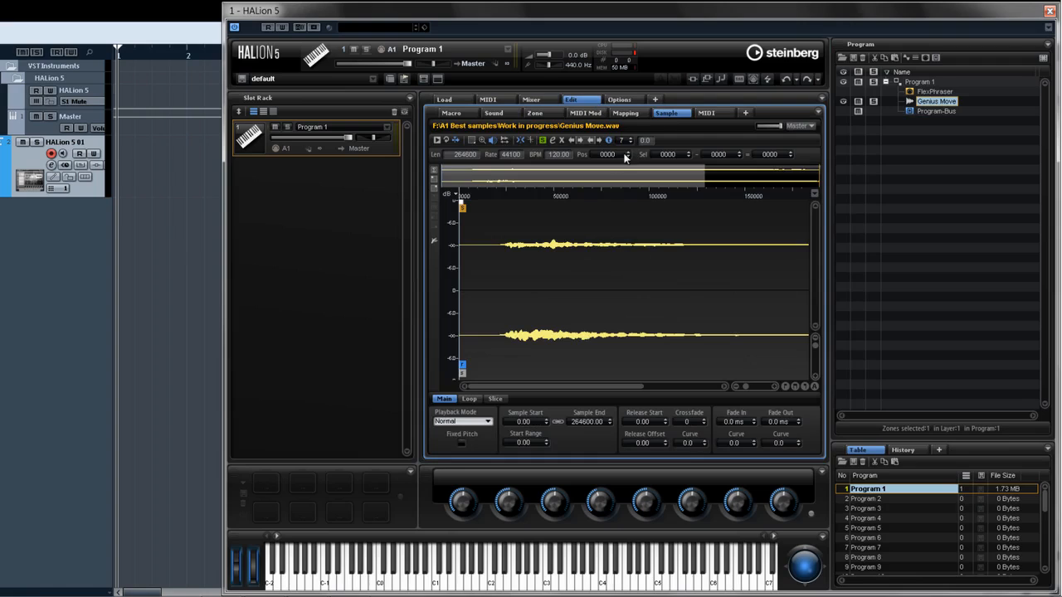
pyautogui.moveTo(462, 207); pyautogui.dragTo(505, 209)
pyautogui.moveTo(504, 373); pyautogui.dragTo(729, 354)
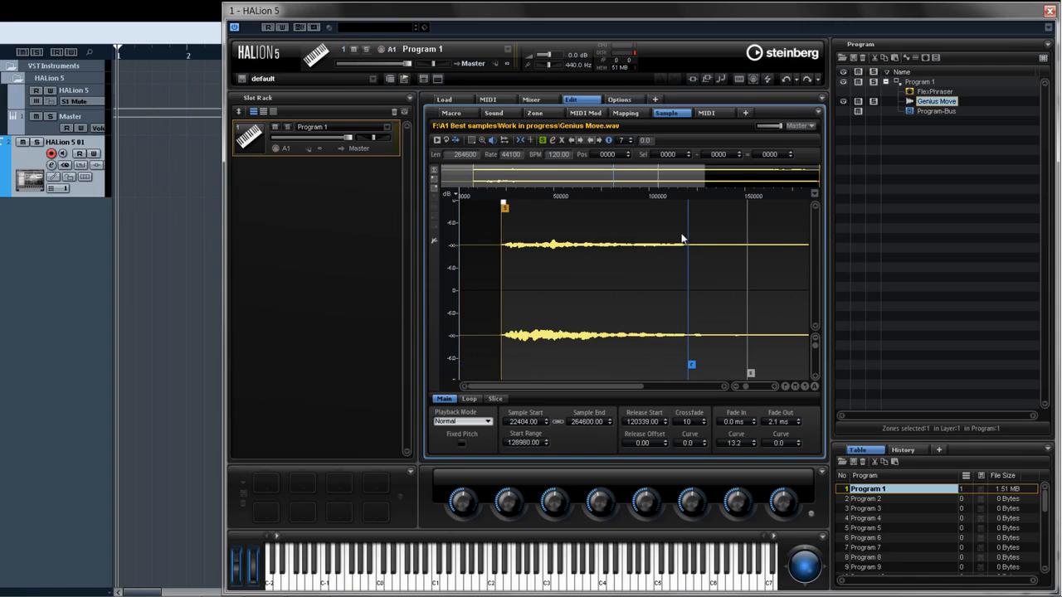
pyautogui.click(489, 421)
pyautogui.click(485, 473)
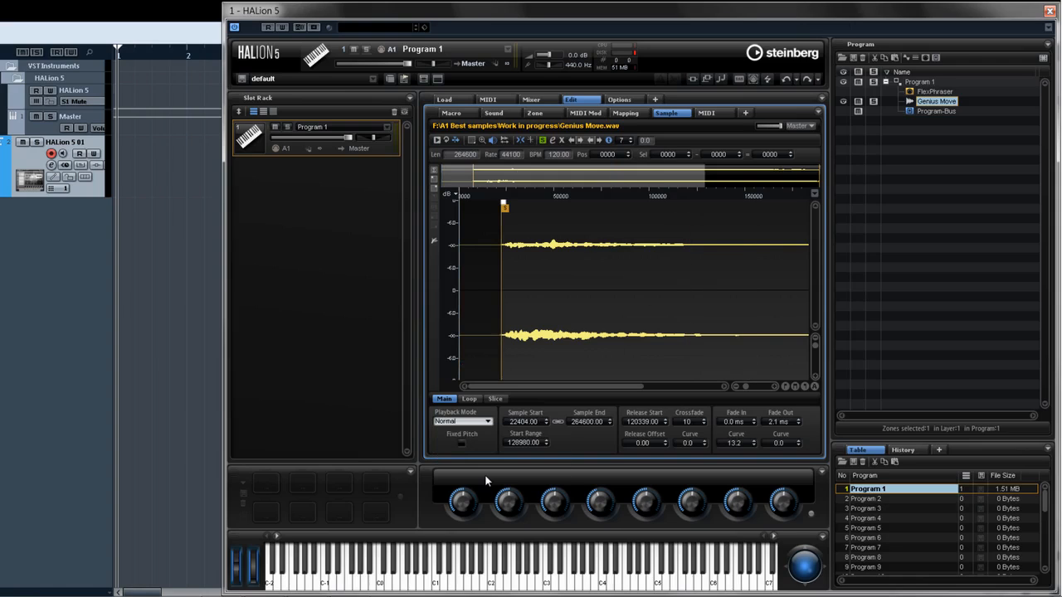
pyautogui.click(477, 421)
pyautogui.click(480, 436)
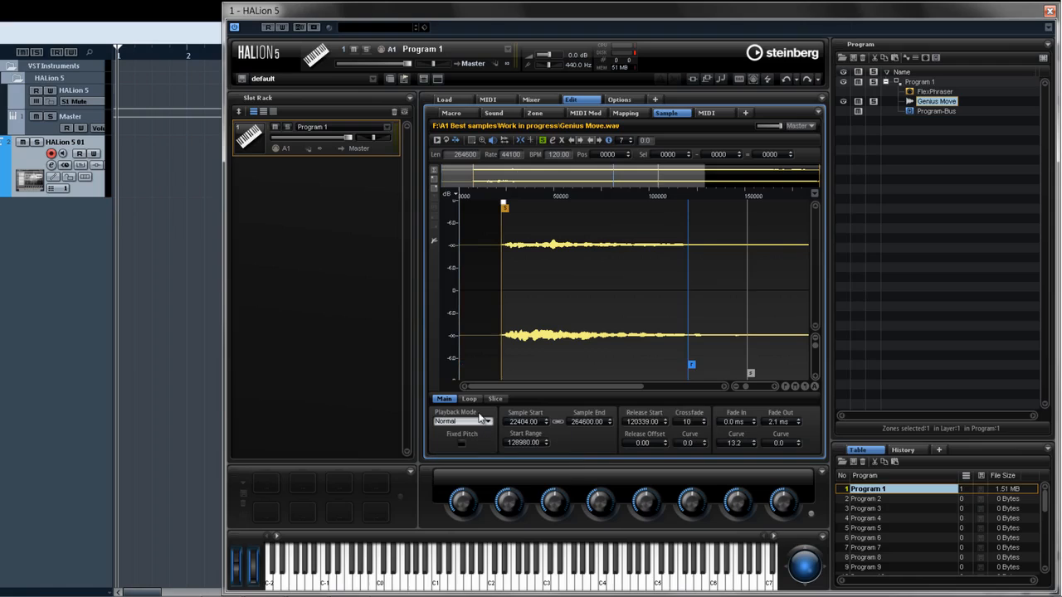
# - On the Loop page, set the sustain loop to Continuous and the release loop to Once
pyautogui.click(471, 399)
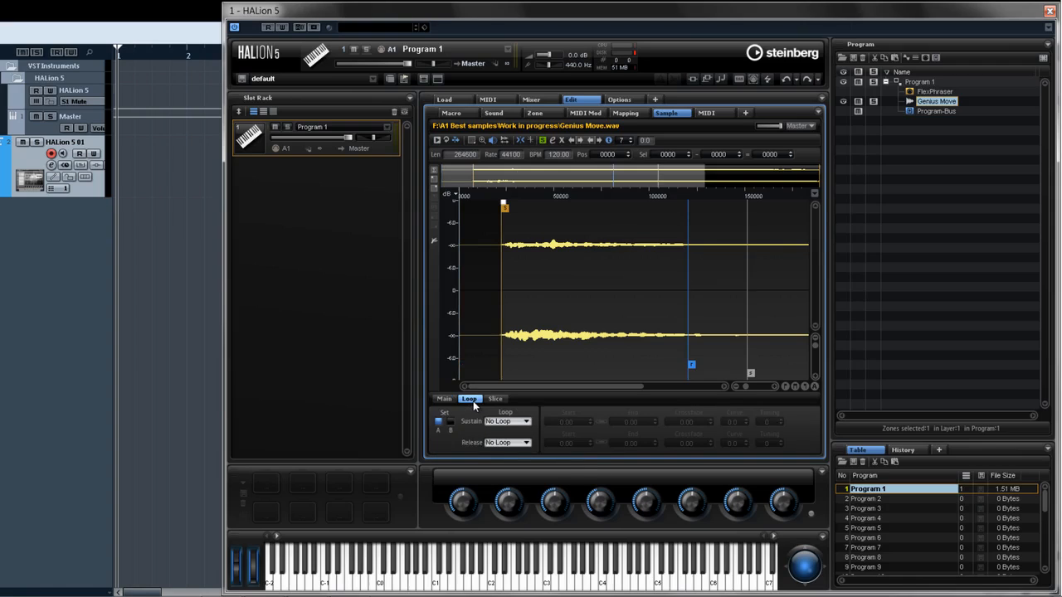
pyautogui.click(504, 422)
pyautogui.click(520, 453)
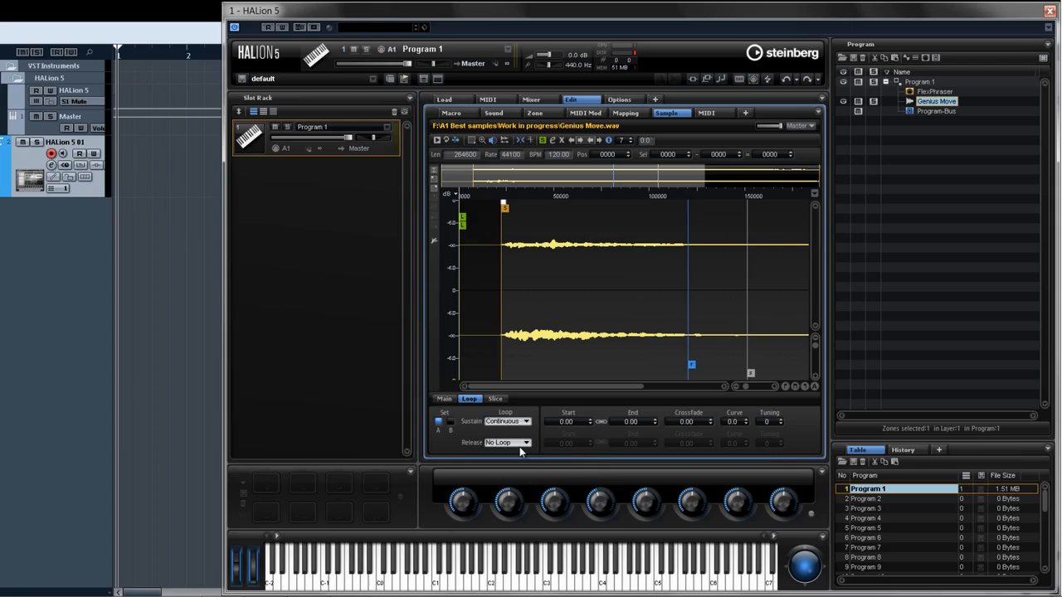
pyautogui.click(521, 443)
pyautogui.click(519, 481)
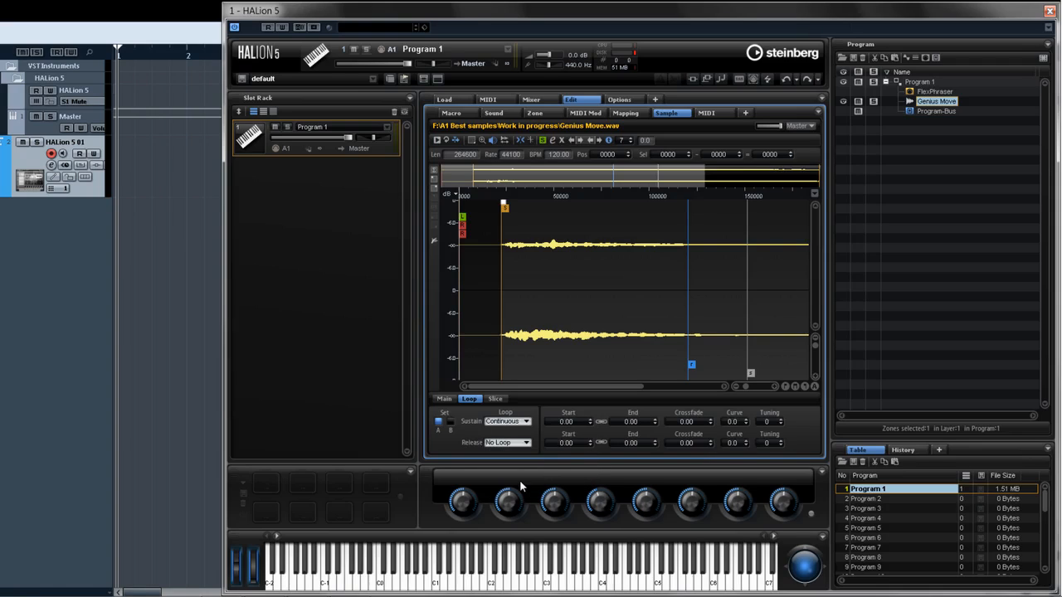
# - Drag the loop markers to place the release loop from about 124500 to about 148183
pyautogui.moveTo(466, 247); pyautogui.dragTo(668, 247)
pyautogui.moveTo(462, 225); pyautogui.dragTo(737, 232)
pyautogui.moveTo(670, 225); pyautogui.dragTo(700, 227)
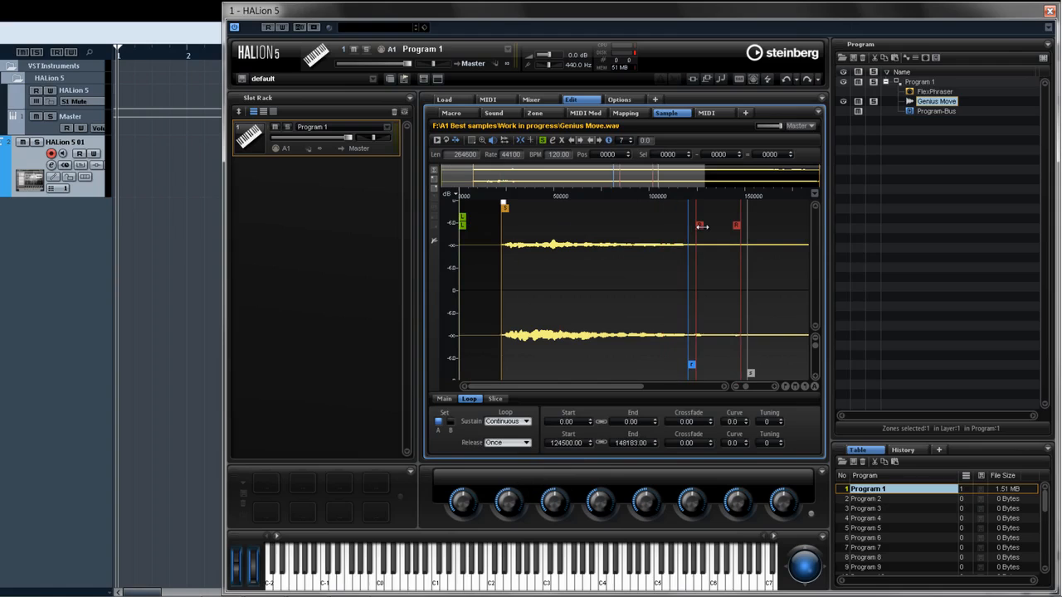
# - Open the Options page, select the External Wave Editor path, and set Update Sample to Ask
pyautogui.click(636, 100)
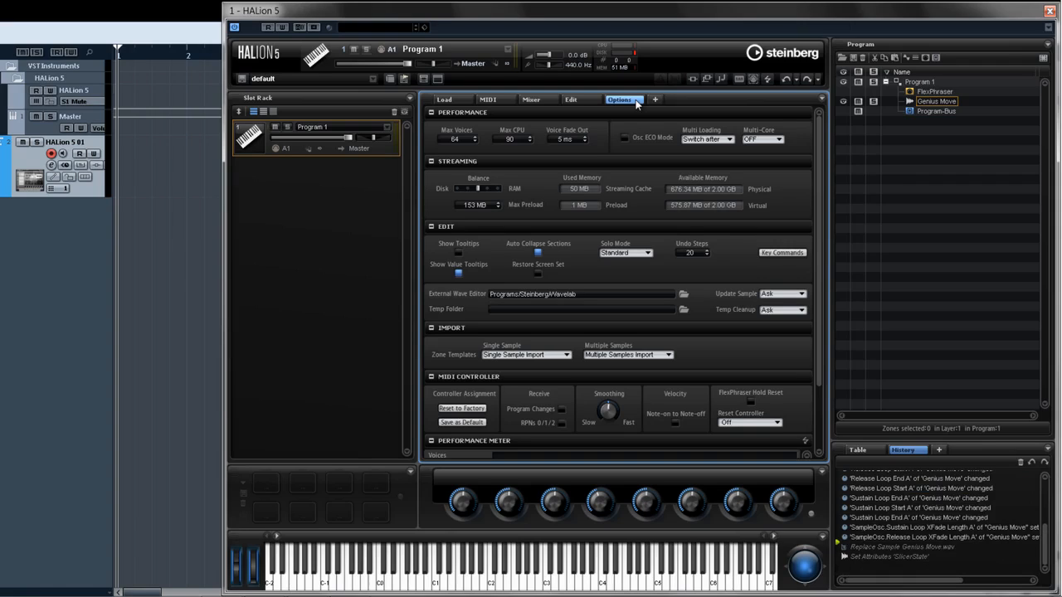
pyautogui.click(636, 294)
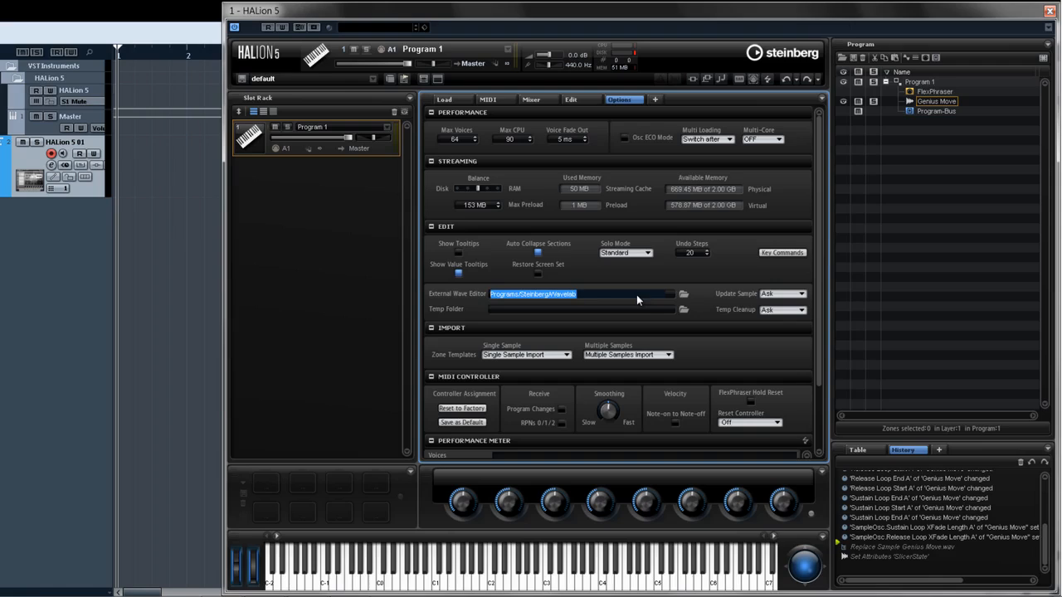
pyautogui.click(771, 294)
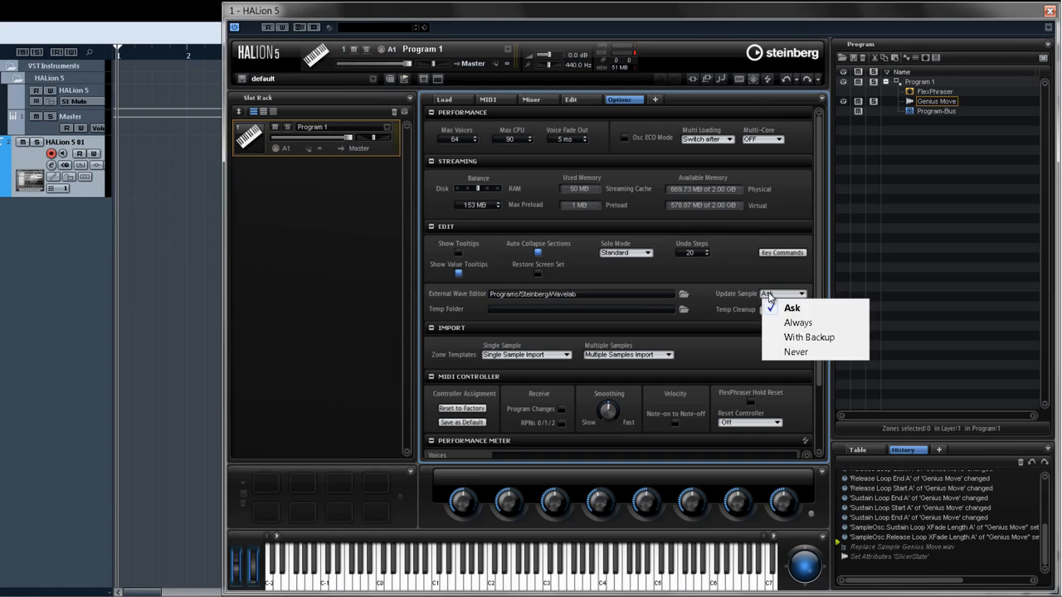
pyautogui.click(816, 309)
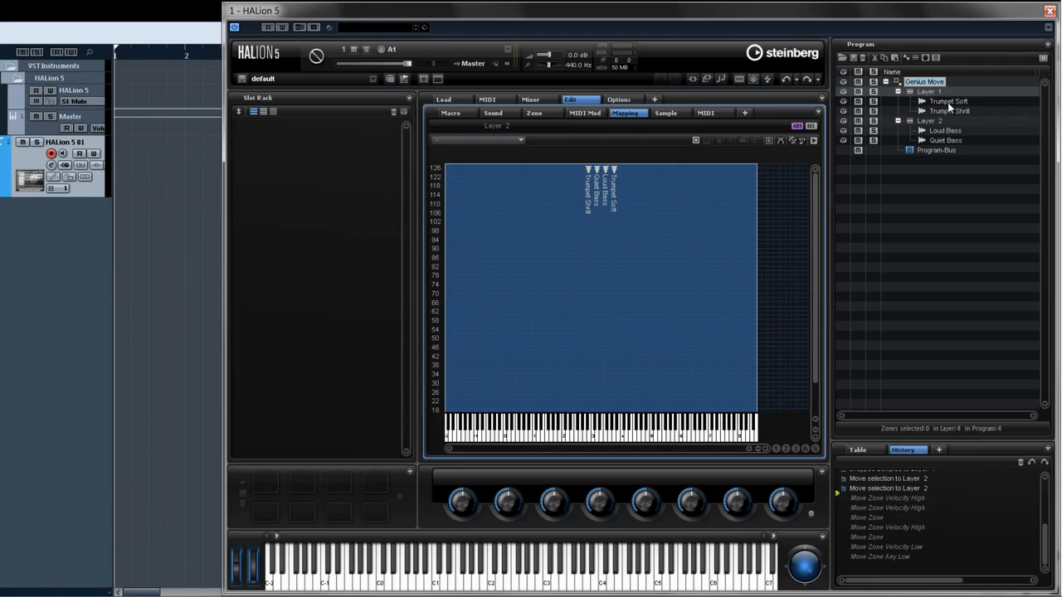
# - Map the Trumpet Soft zone to keys F#3 to G8 with velocities 0 to 65
pyautogui.click(948, 102)
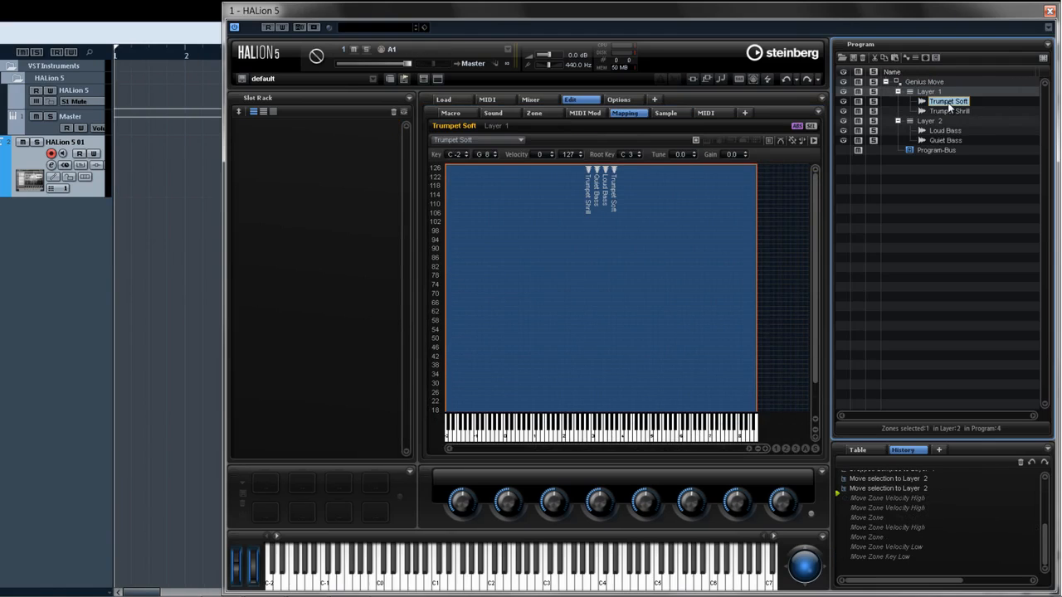
pyautogui.moveTo(608, 303); pyautogui.dragTo(612, 299)
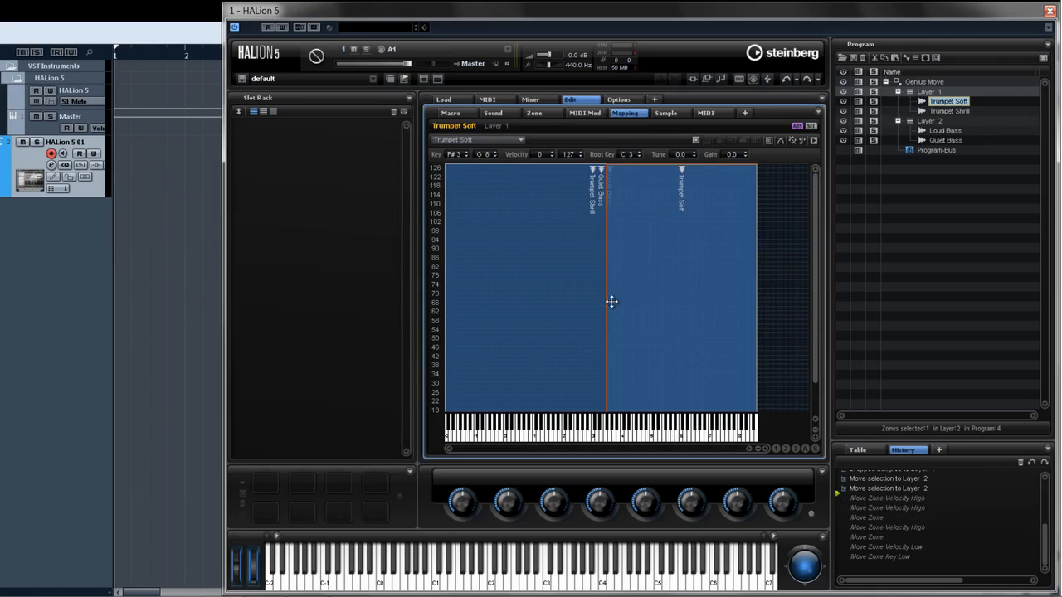
pyautogui.moveTo(690, 165); pyautogui.dragTo(680, 305)
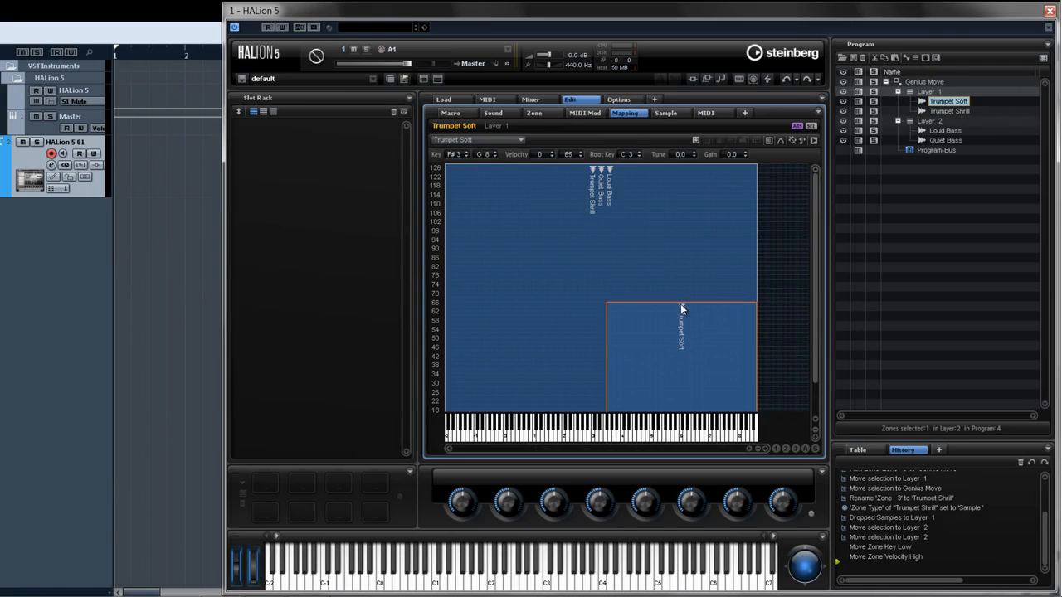
# - Map the Trumpet Shrill zone to keys F#3 to G8 with velocities 66 to 127
pyautogui.click(948, 111)
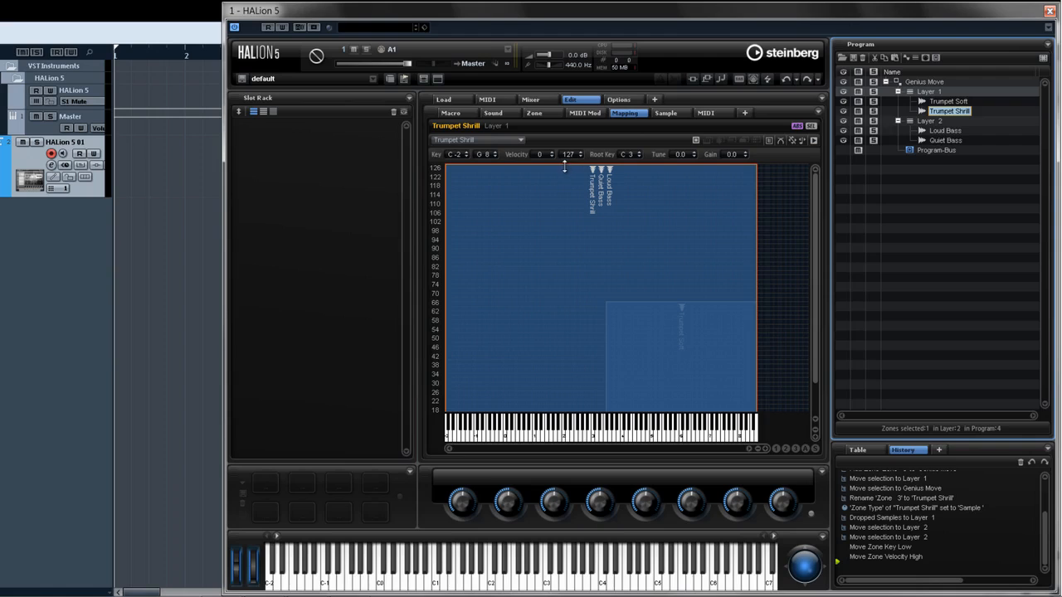
pyautogui.moveTo(567, 166)
pyautogui.mouseDown()
pyautogui.moveTo(562, 305)
pyautogui.moveTo(572, 170)
pyautogui.mouseUp()
pyautogui.moveTo(447, 224); pyautogui.dragTo(606, 225)
pyautogui.moveTo(644, 302); pyautogui.dragTo(652, 299)
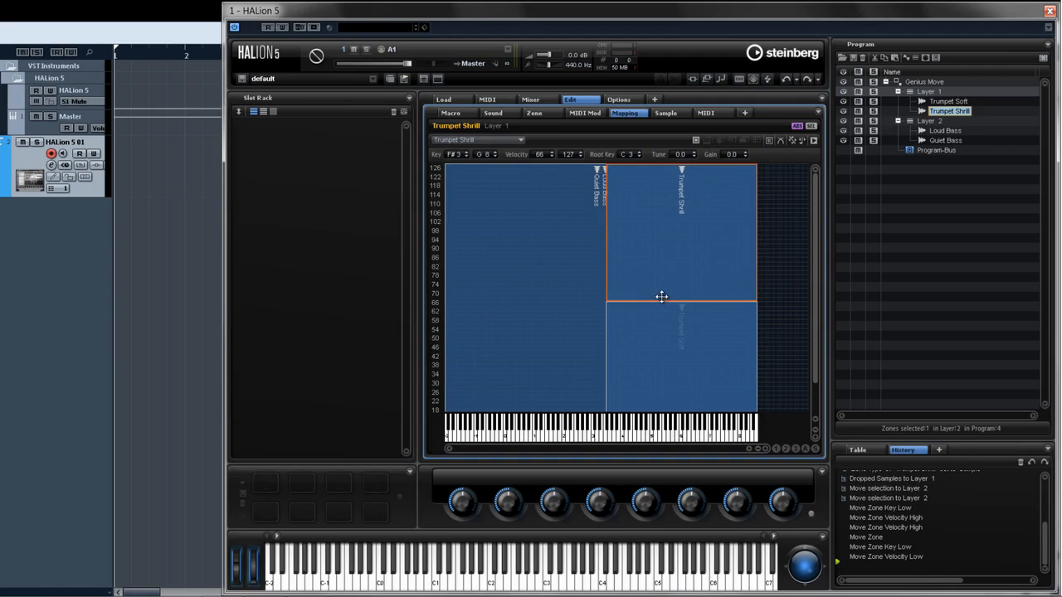
# - Select the Quiet Bass zone and adjust its key and velocity range in the mapping editor
pyautogui.click(933, 133)
pyautogui.moveTo(657, 163); pyautogui.dragTo(599, 301)
pyautogui.moveTo(753, 327); pyautogui.dragTo(576, 184)
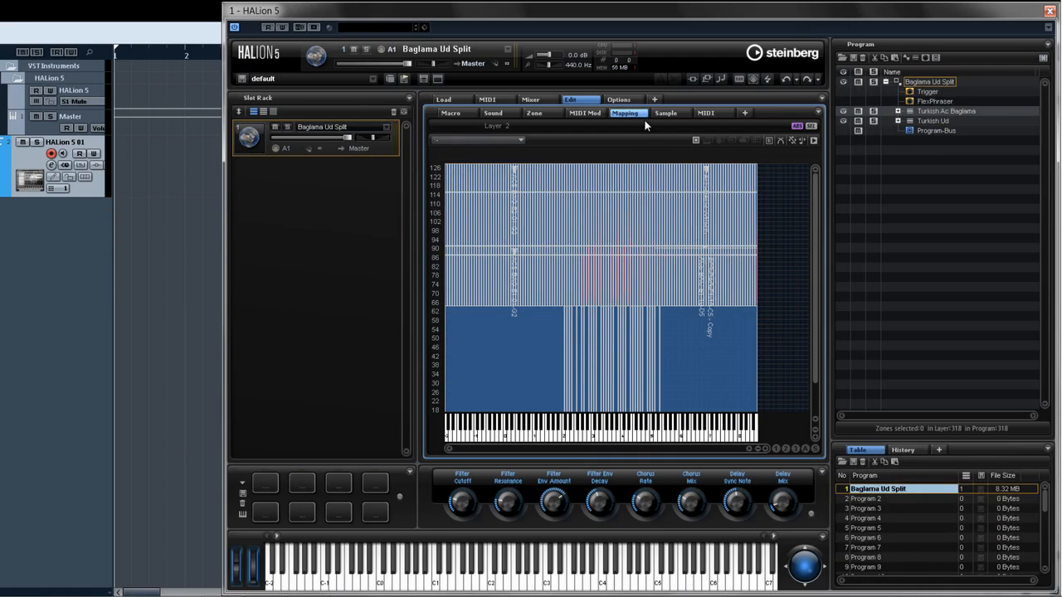
# - Resize the HALion window and its editor panes, and hide the trigger pads section
pyautogui.moveTo(832, 191); pyautogui.dragTo(881, 188)
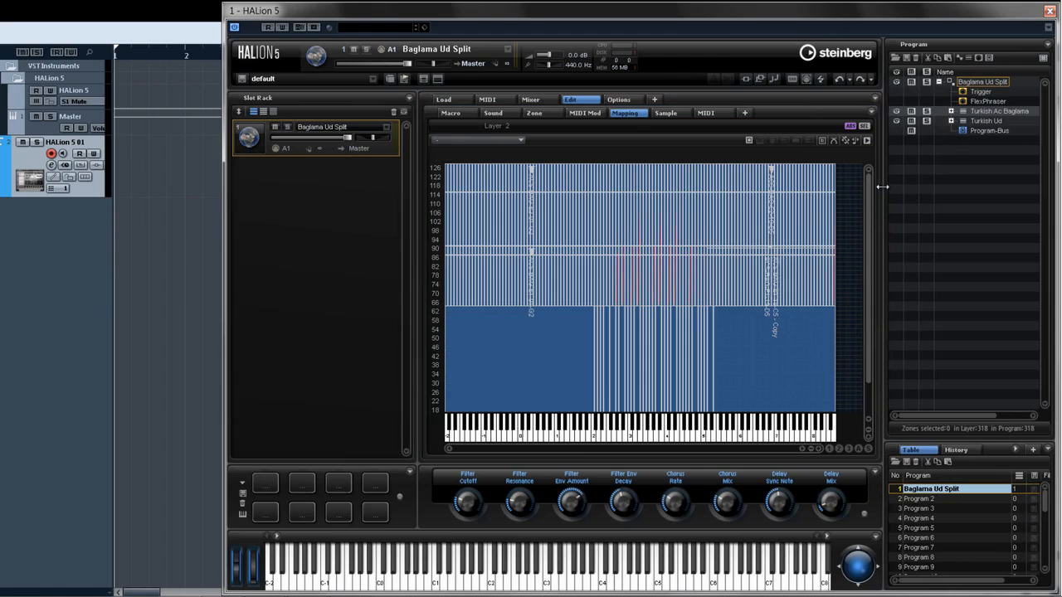
pyautogui.moveTo(225, 203); pyautogui.dragTo(124, 199)
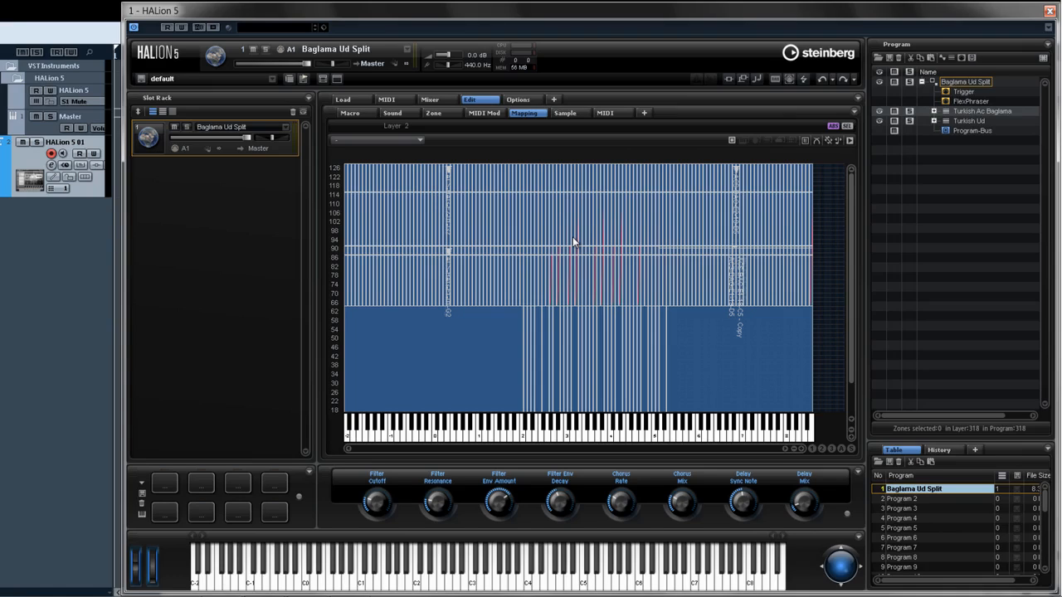
pyautogui.moveTo(315, 244); pyautogui.dragTo(398, 250)
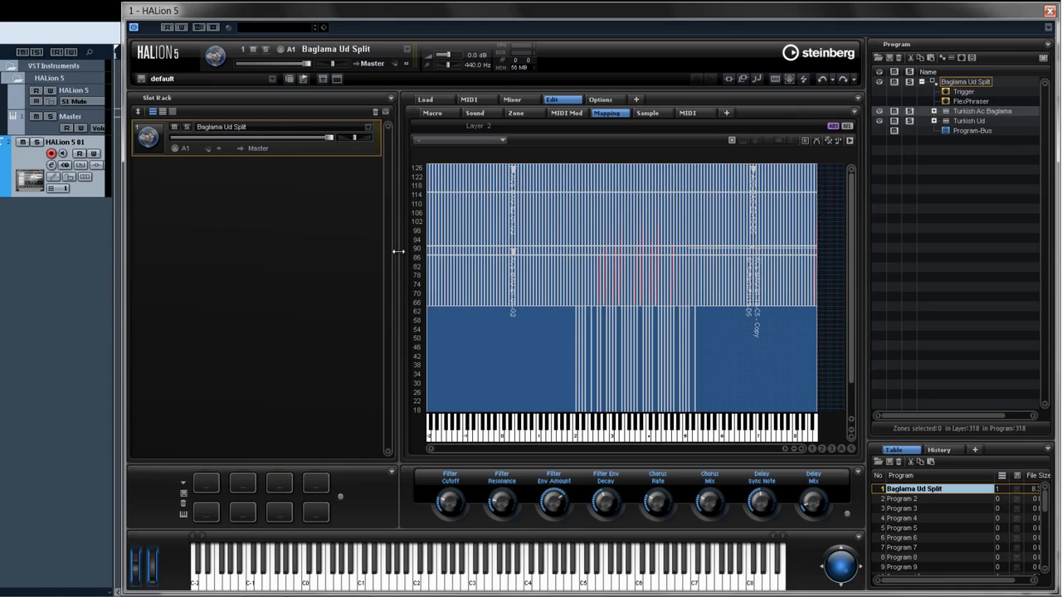
pyautogui.click(392, 471)
pyautogui.click(396, 540)
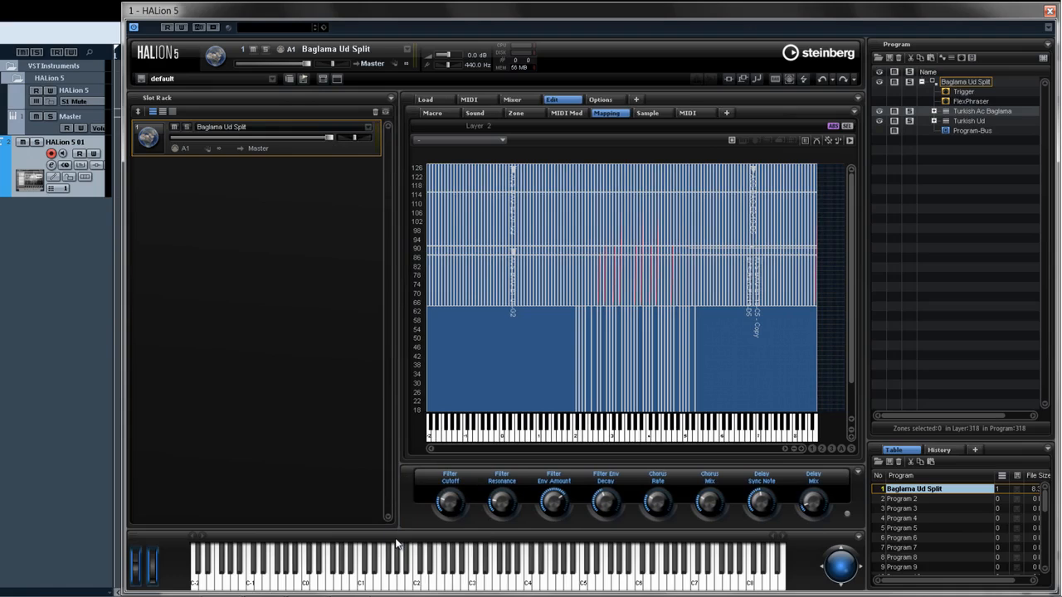
# - Replace the Slot Rack pane with the Sample Editor and select zones in the mapping editor to show their samples
pyautogui.click(390, 97)
pyautogui.moveTo(423, 205)
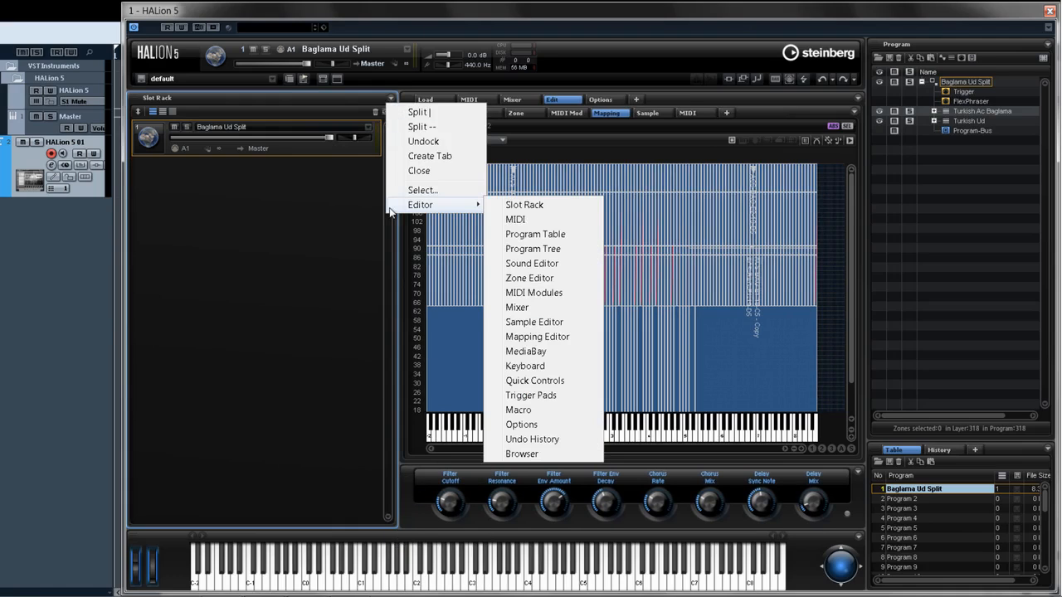
pyautogui.click(544, 320)
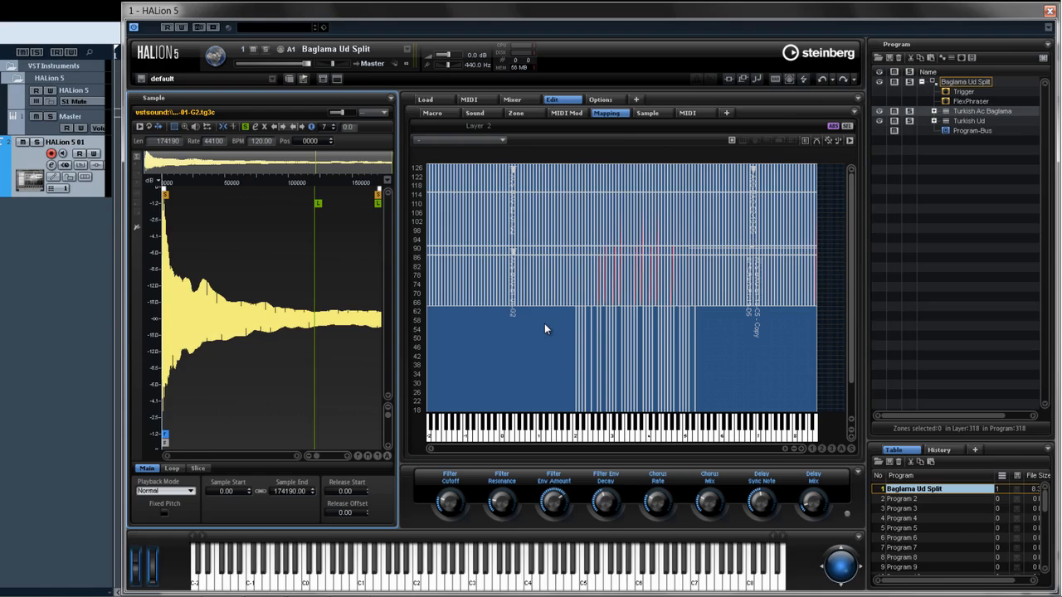
pyautogui.click(544, 292)
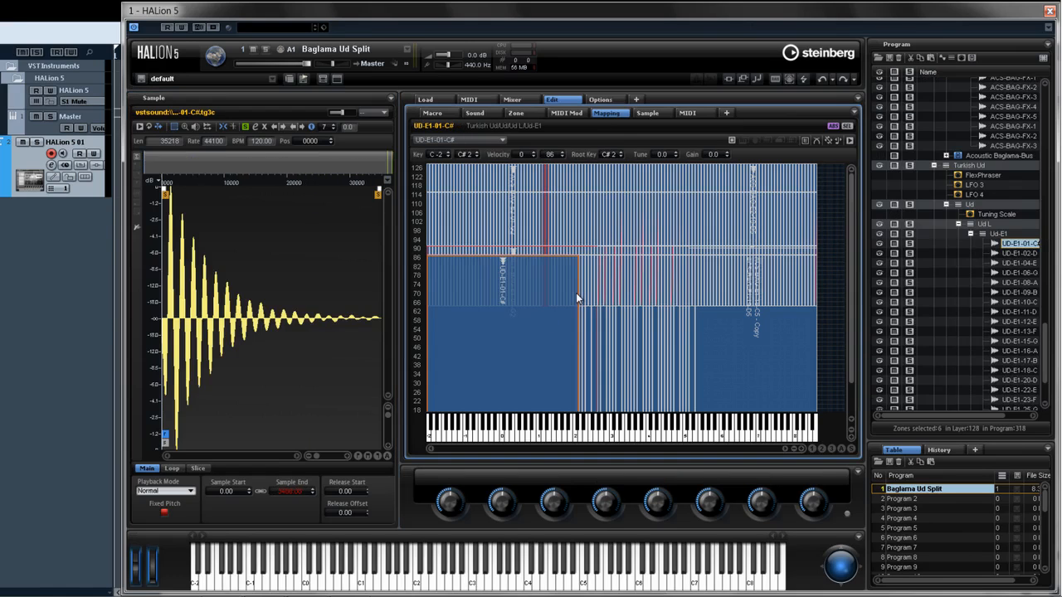
pyautogui.click(606, 297)
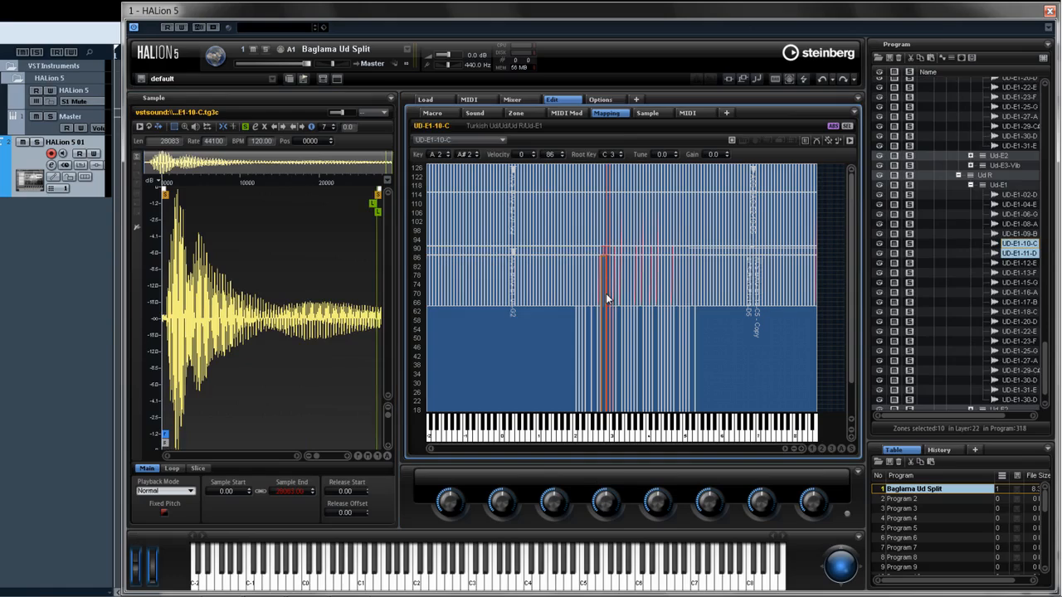
# - Undock the Sample Editor into a floating window, move it aside, and close it again
pyautogui.click(391, 98)
pyautogui.click(394, 143)
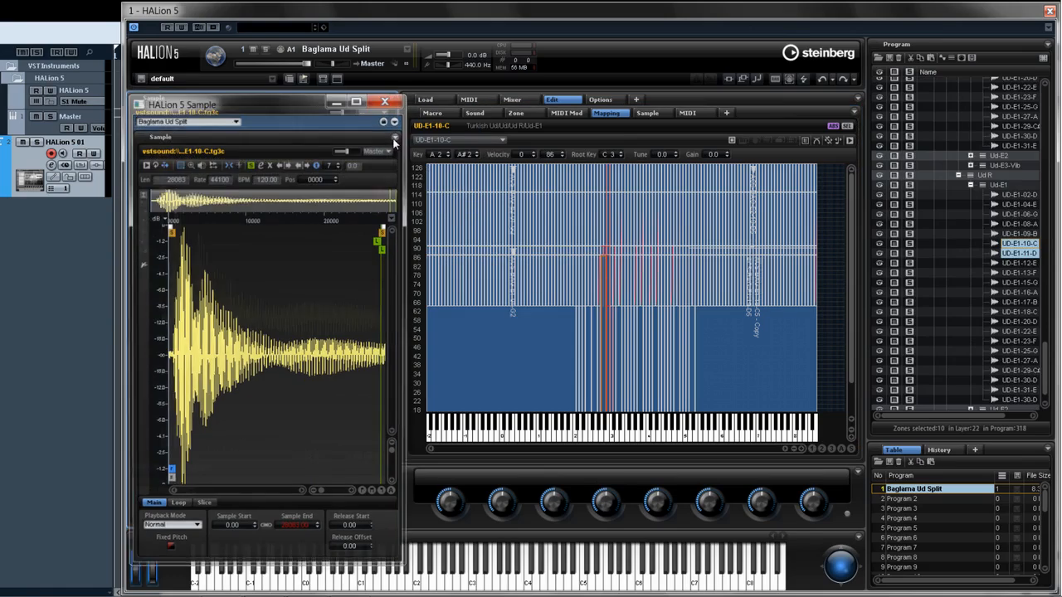
pyautogui.moveTo(317, 104); pyautogui.dragTo(90, 22)
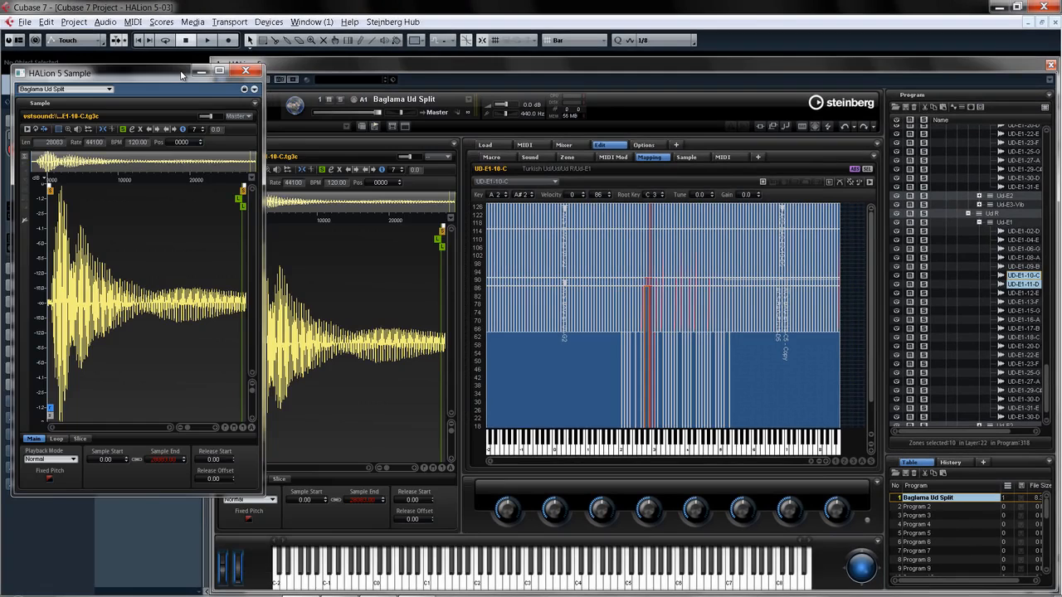
pyautogui.click(246, 70)
# - Reposition the floating Mixer window and save the current screen set under the name Multi Sample
pyautogui.moveTo(129, 106); pyautogui.dragTo(49, 80)
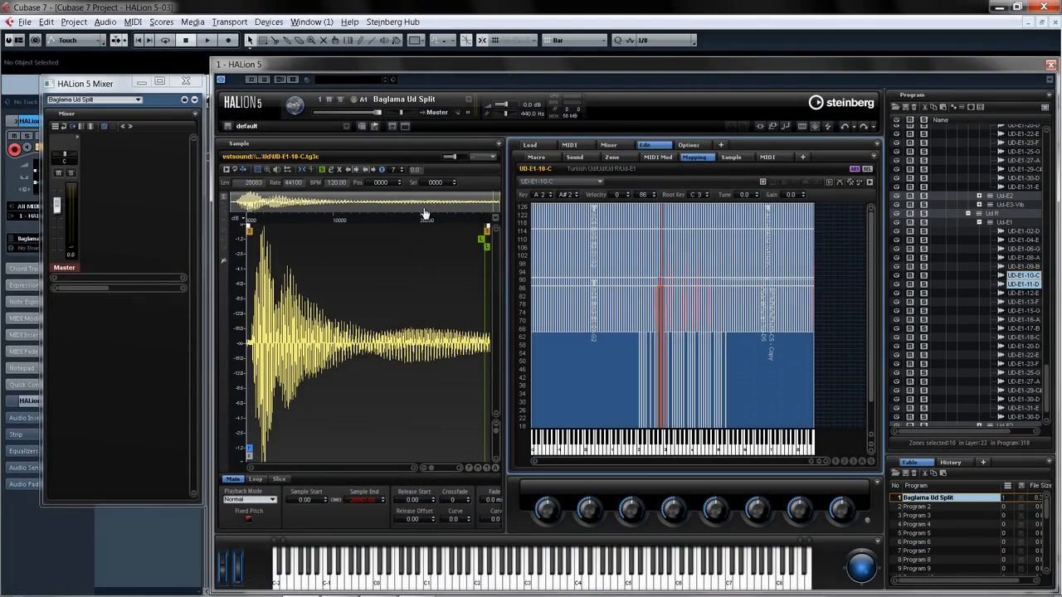
pyautogui.click(392, 127)
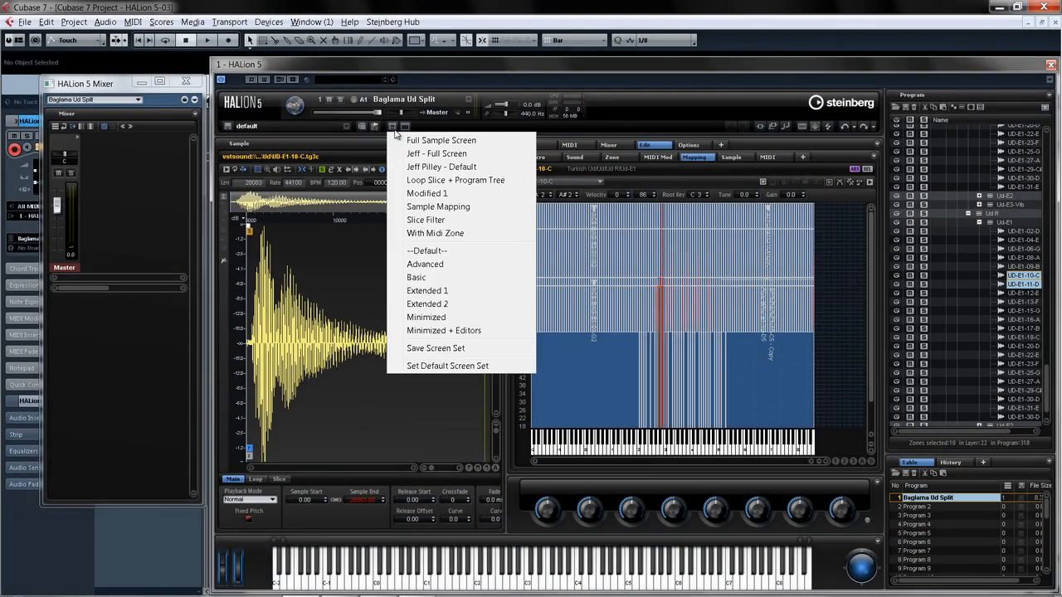
pyautogui.click(399, 348)
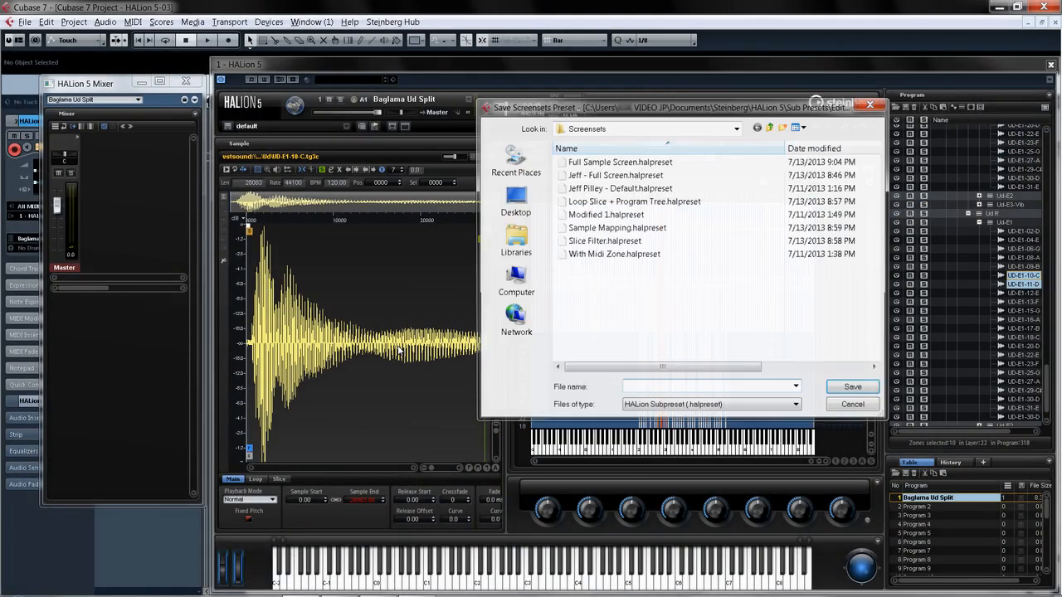
pyautogui.write('Multi')
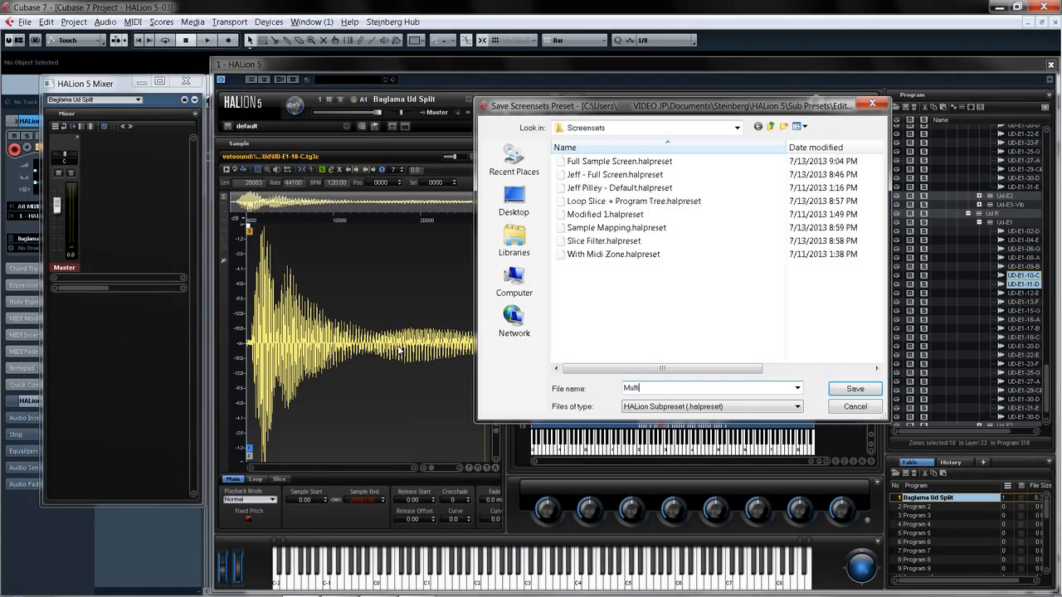
pyautogui.write(' Sample')
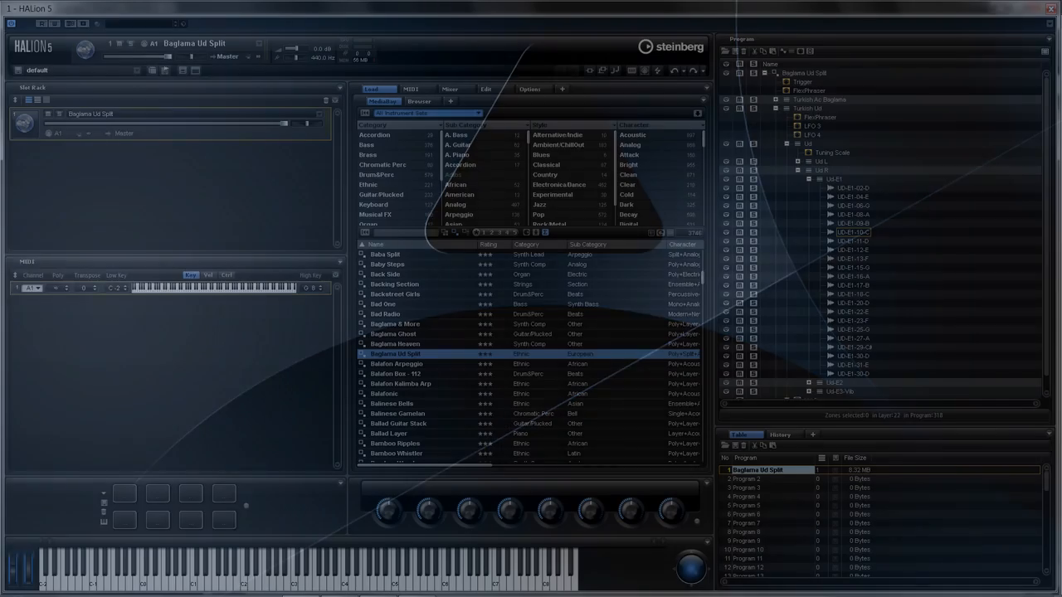